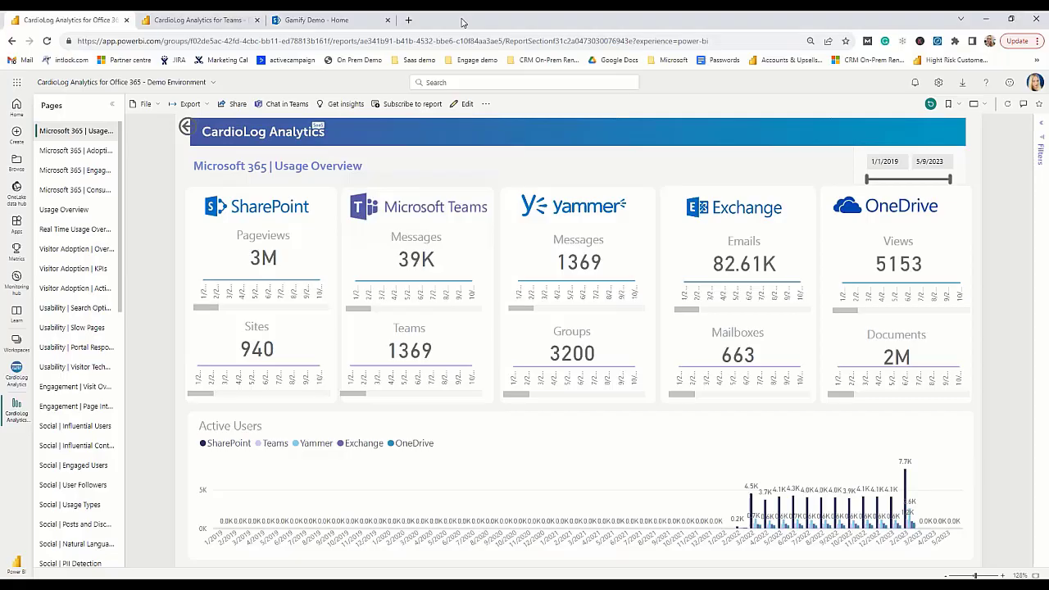
Step: Put the browser in full-screen mode so the Usage Overview report fills the display
{"action": "key", "text": "F11"}
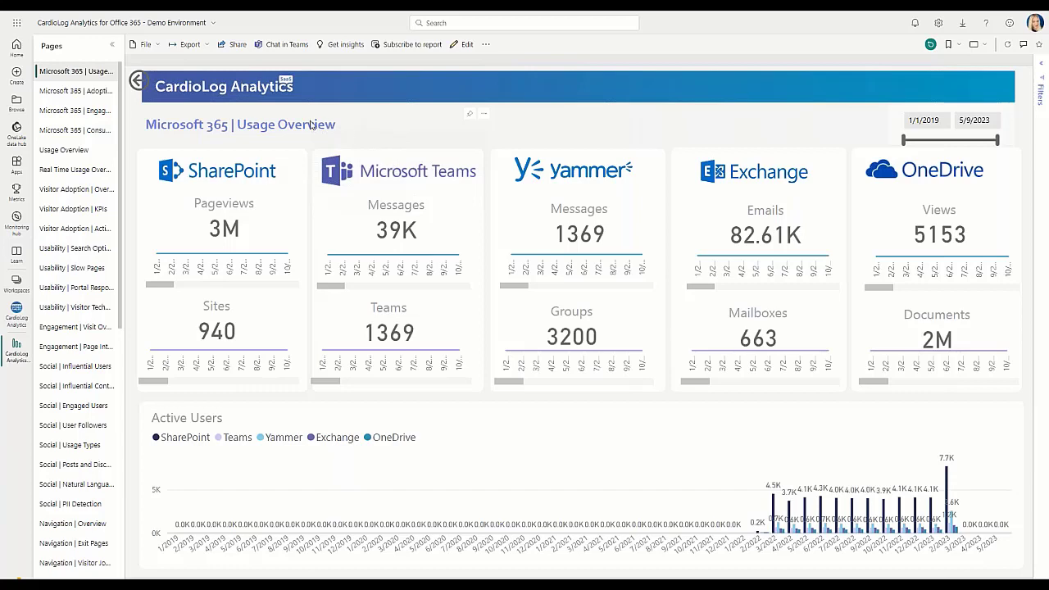
Step: Go to the Microsoft 365 | Adoption page showing active rates for five services
{"action": "left_click", "coordinate": [105, 92]}
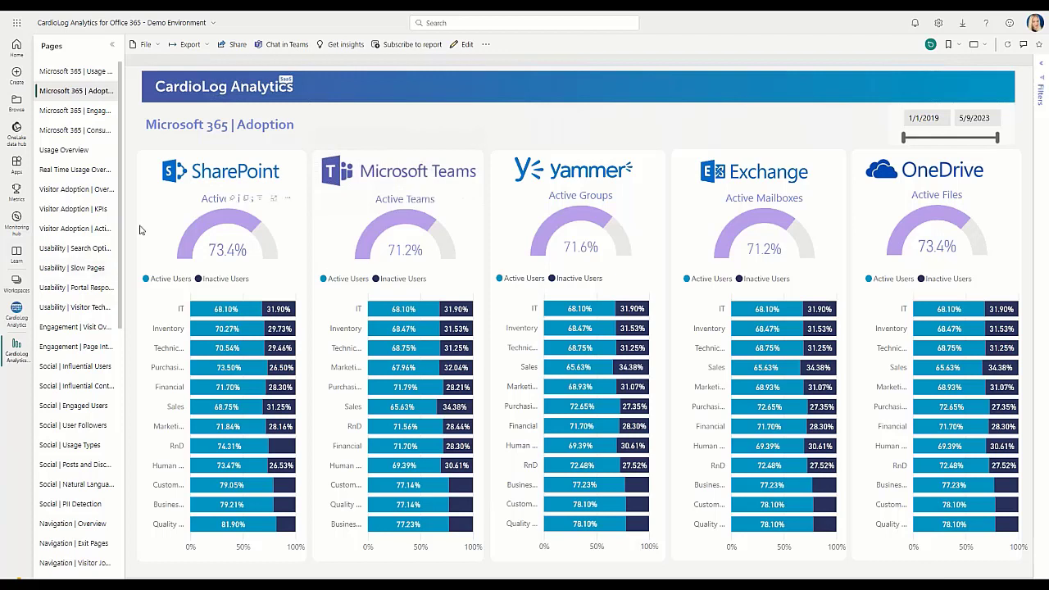
Step: Return to the Usage Overview page reporting 3M pageviews and 940 users
{"action": "left_click", "coordinate": [80, 150]}
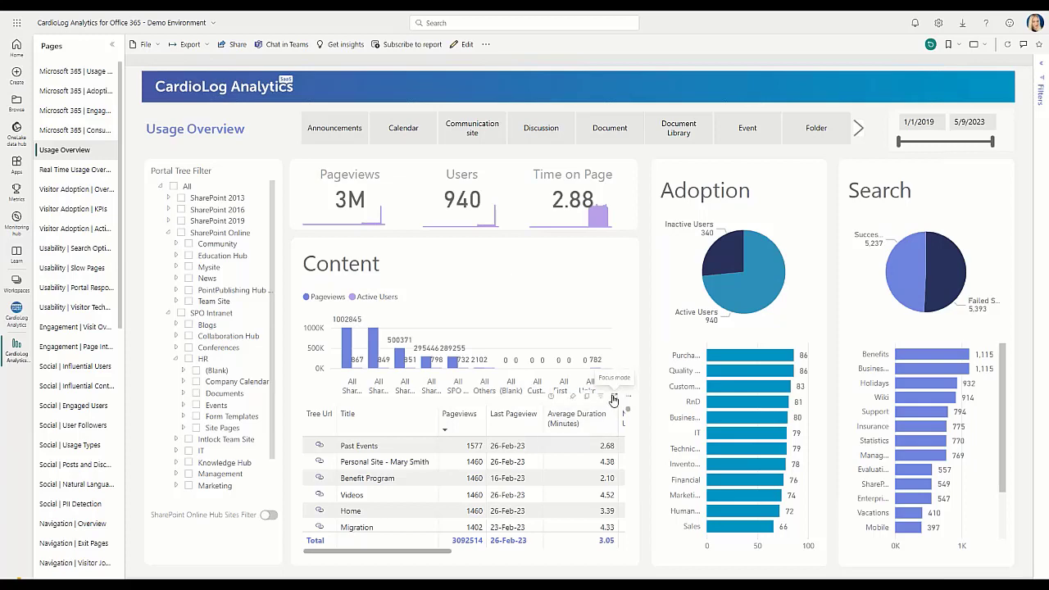
Step: Show the Content visual in focus mode as a full table of site titles and metrics
{"action": "left_click", "coordinate": [614, 397]}
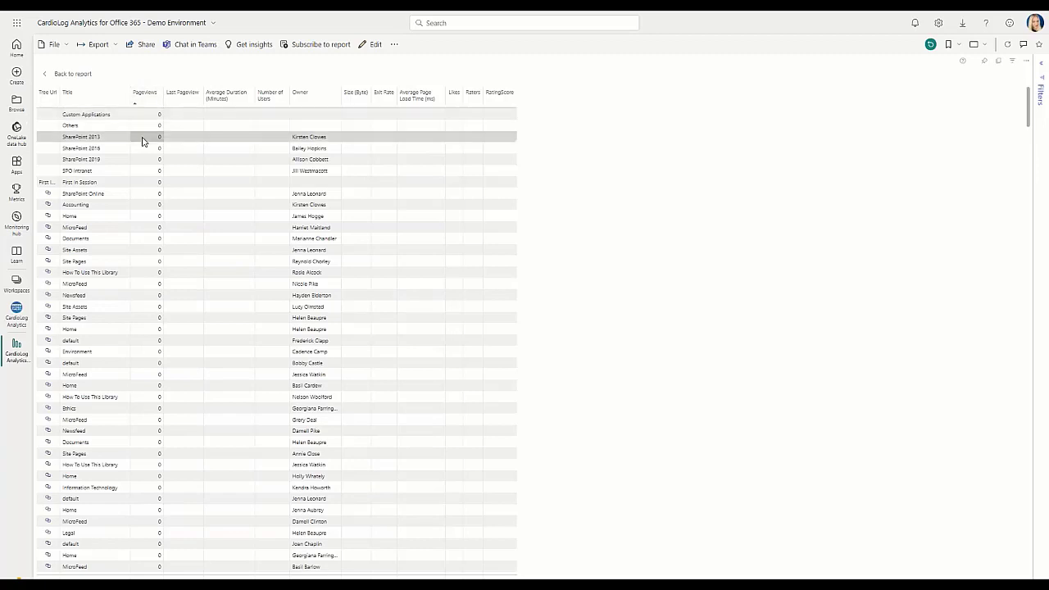
{"action": "scroll", "coordinate": [144, 155], "scroll_direction": "down", "scroll_amount": 5}
{"action": "scroll", "coordinate": [145, 168], "scroll_direction": "up", "scroll_amount": 5}
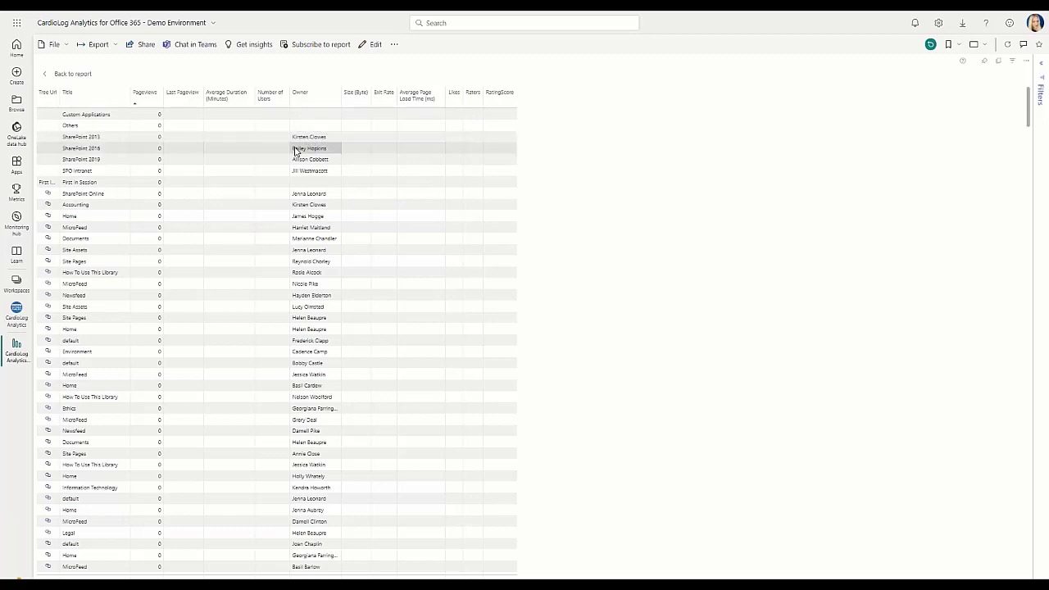
Step: Sort the Content table by Pageviews descending, putting Past Events (1377) on top
{"action": "left_click", "coordinate": [134, 100]}
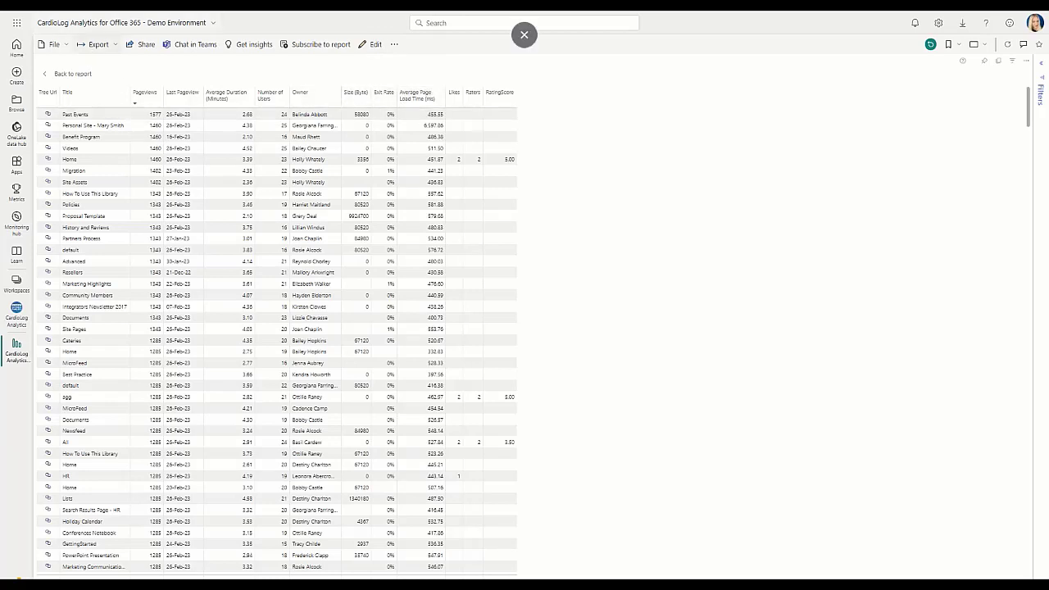
Step: Go back to the report, try the Document slicer, then reload Usage Overview
{"action": "left_click", "coordinate": [72, 74]}
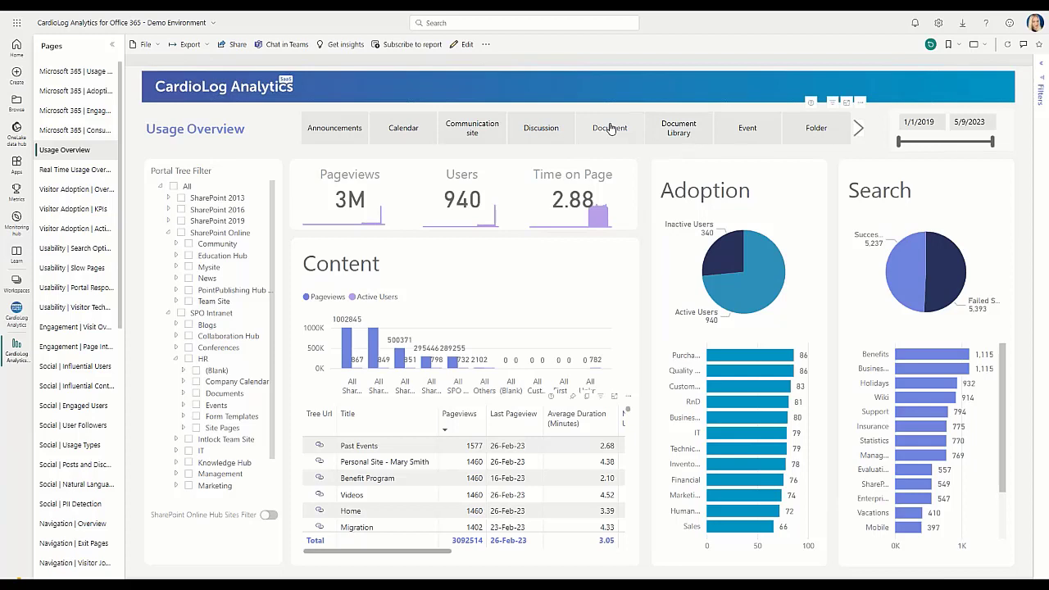
{"action": "left_click", "coordinate": [609, 128]}
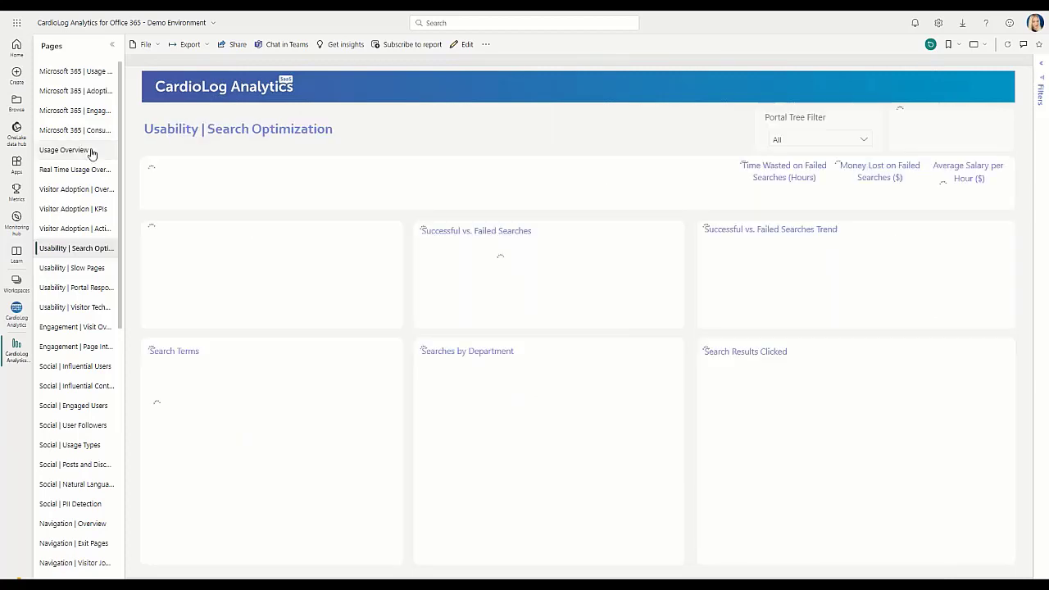
{"action": "left_click", "coordinate": [82, 152]}
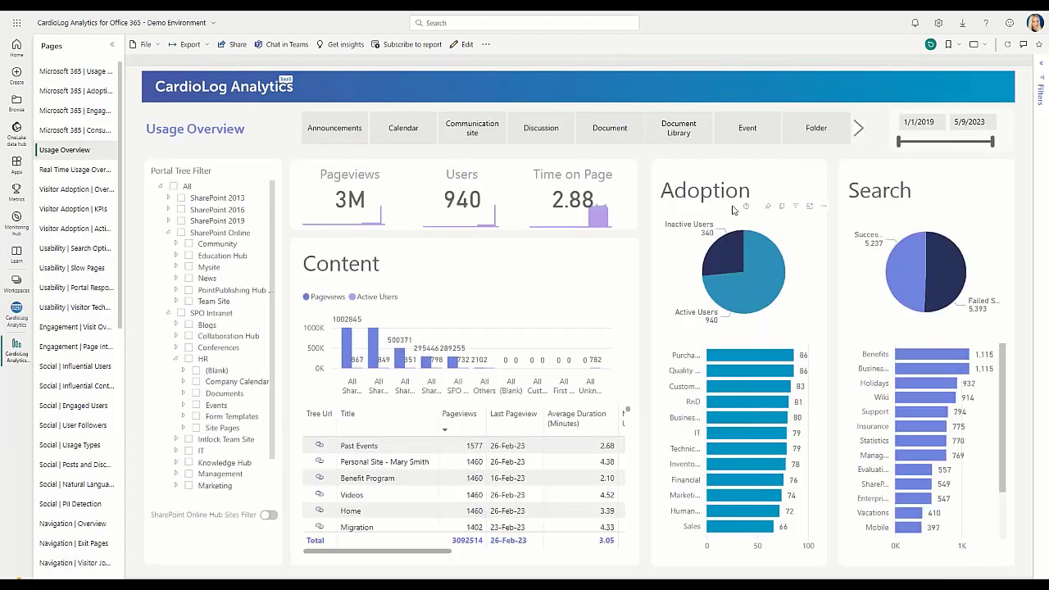
{"action": "mouse_move", "coordinate": [699, 227]}
Step: Cross-filter by the Sales bar, clear it, then open Usability | Search Optimization
{"action": "left_click", "coordinate": [729, 527]}
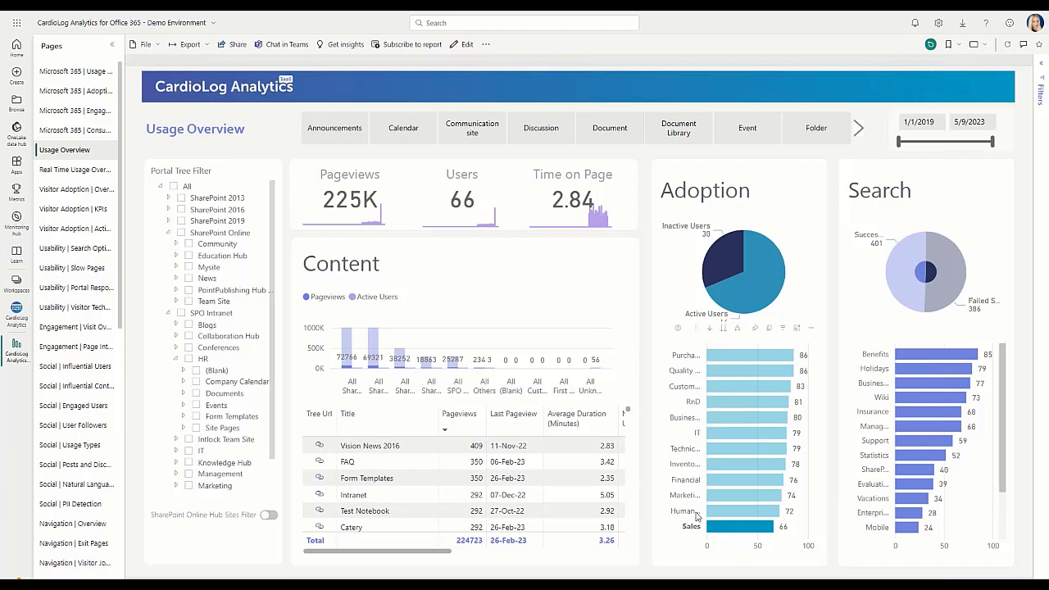
{"action": "left_click", "coordinate": [924, 360]}
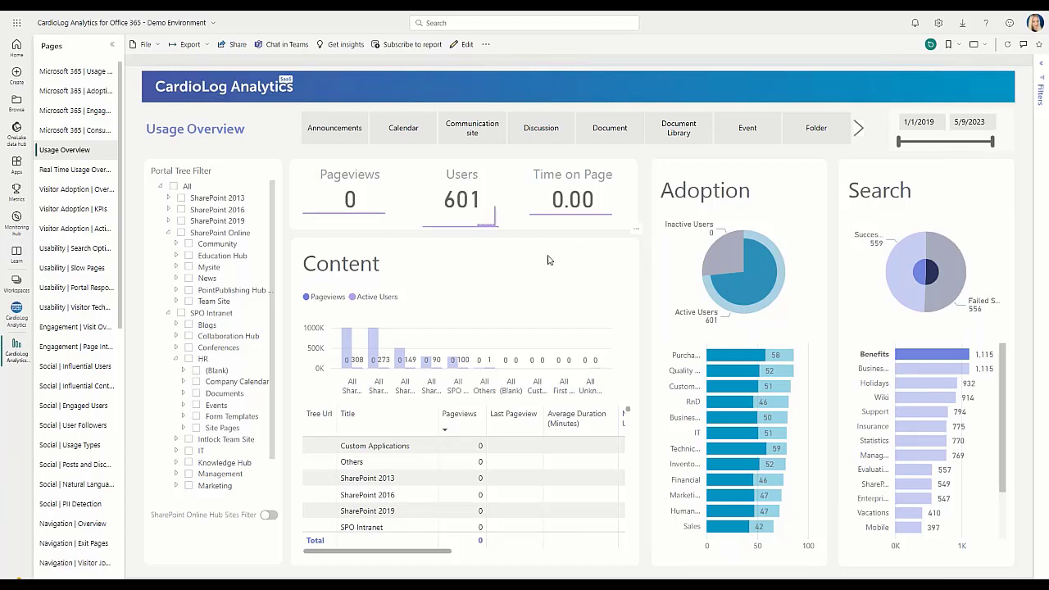
{"action": "left_click", "coordinate": [87, 250]}
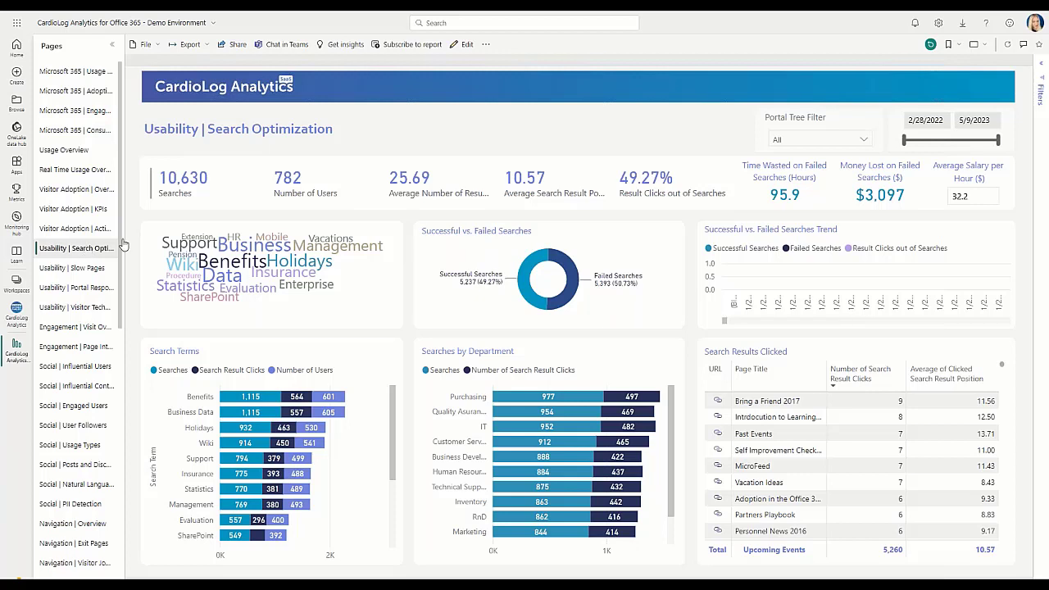
Step: Filter the Search Optimization page to the Benefits search term
{"action": "mouse_move", "coordinate": [259, 275]}
{"action": "left_click", "coordinate": [241, 269]}
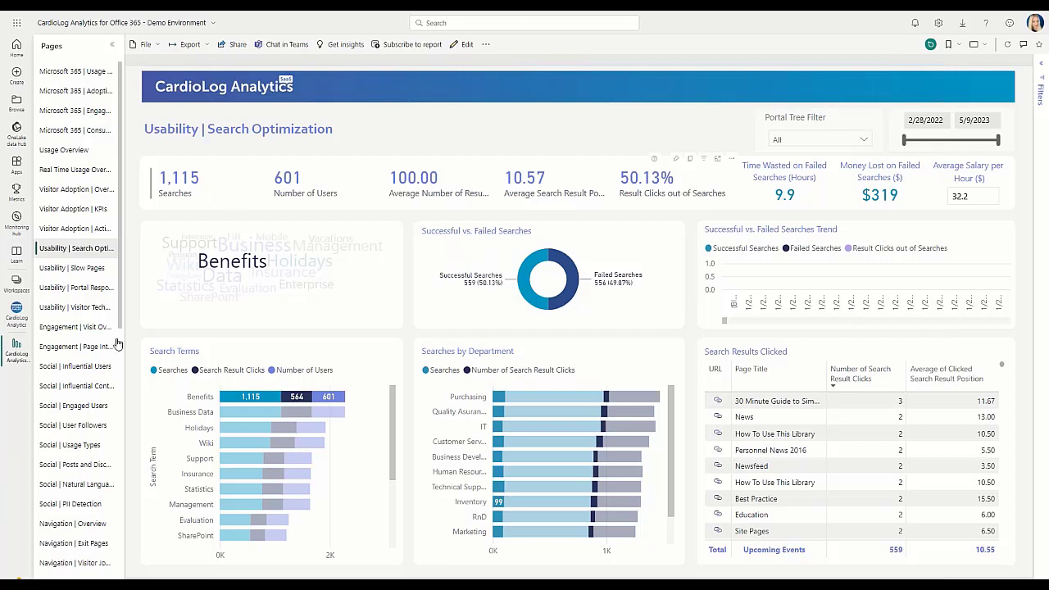
Step: Cross-filter every visual using the Benefits bar in the Search Terms chart
{"action": "left_click", "coordinate": [245, 397]}
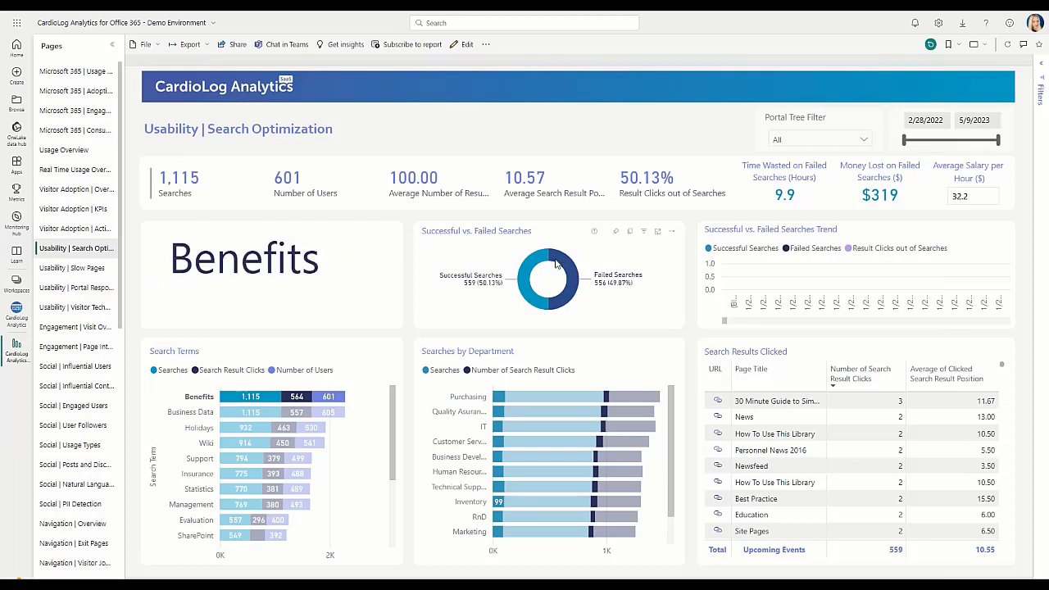
{"action": "mouse_move", "coordinate": [537, 268]}
Step: Clear the Benefits cross-filter so all search terms show again
{"action": "left_click", "coordinate": [530, 354]}
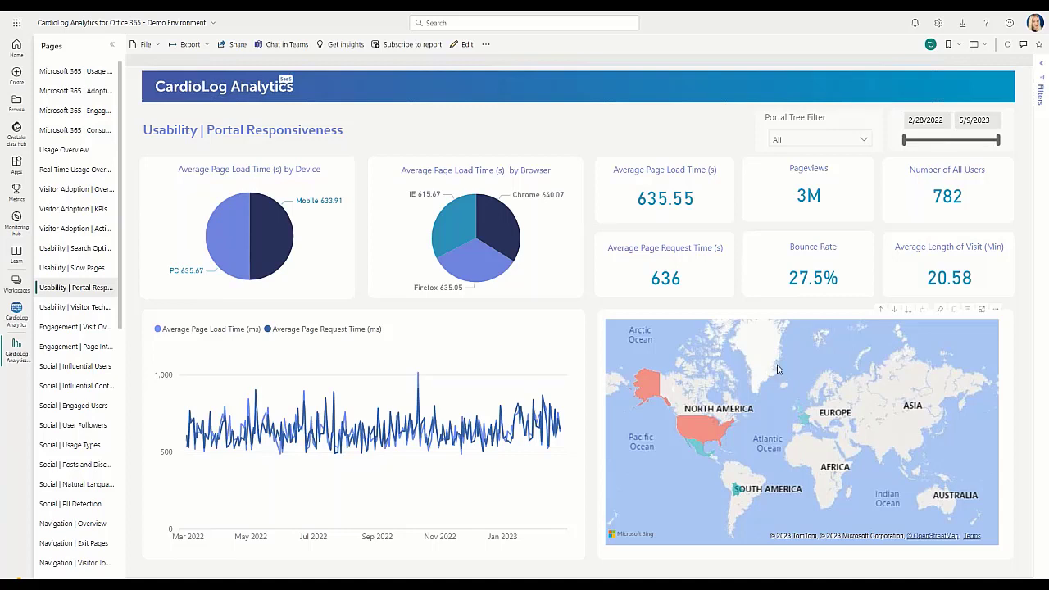
{"action": "mouse_move", "coordinate": [719, 437]}
Step: Show the Usability | Slow Pages report: $82K lost and 2,551 hours wasted on slow pages
{"action": "left_click", "coordinate": [74, 268]}
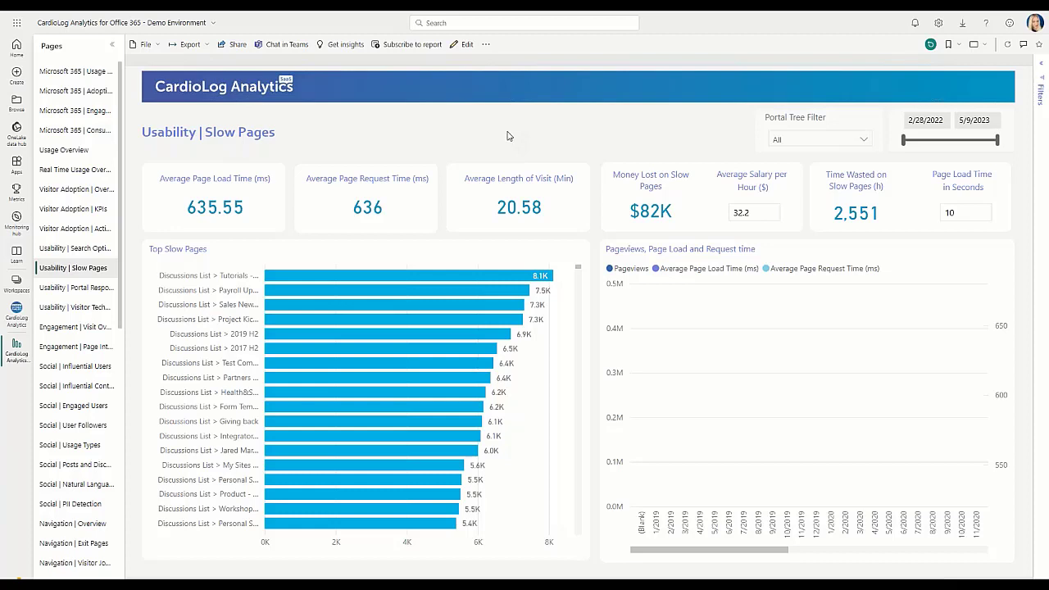
Step: Open Navigation | Overview and preview its page URL filter list without choosing a page
{"action": "left_click", "coordinate": [93, 524]}
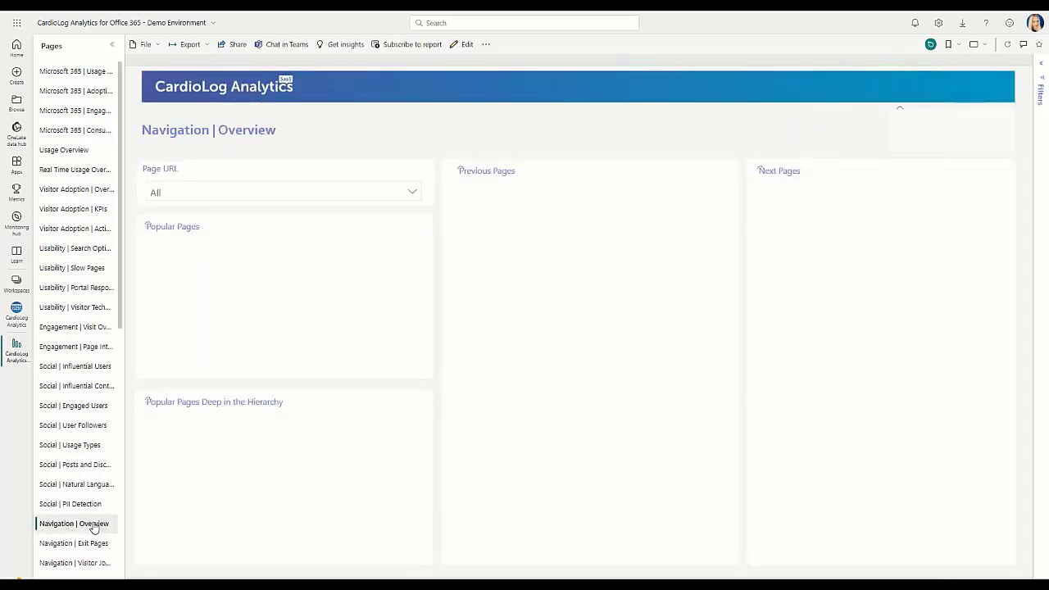
{"action": "left_click", "coordinate": [414, 192]}
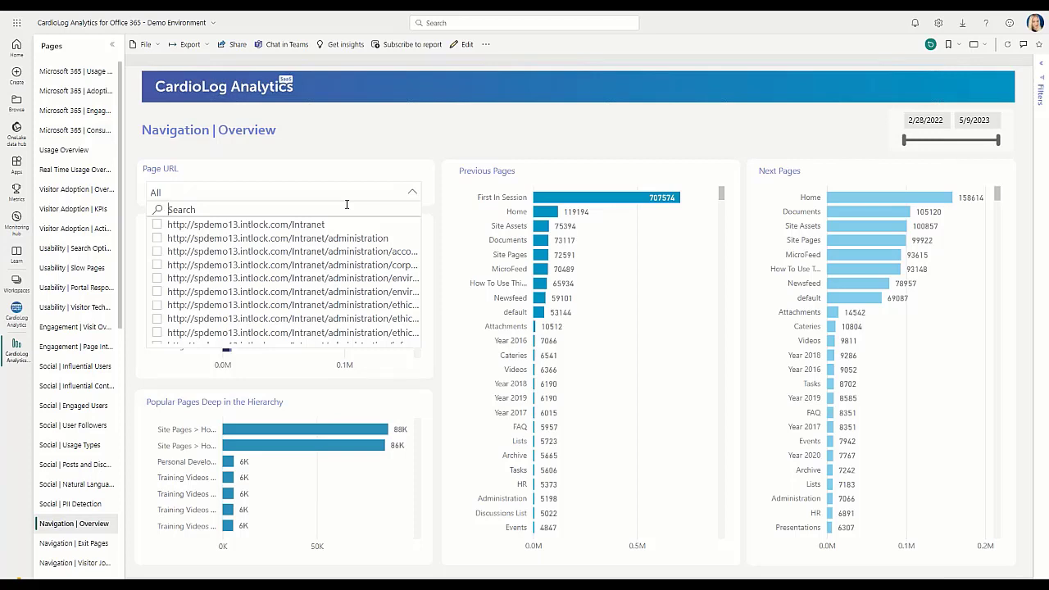
{"action": "left_click", "coordinate": [349, 141]}
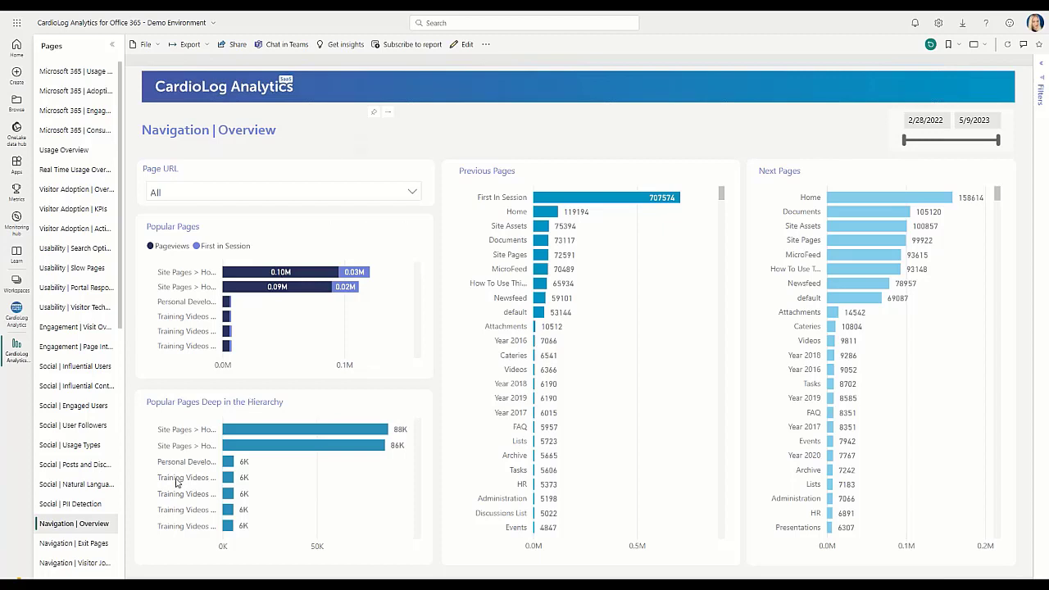
Step: Open the Navigation | Visitor Journey page and explore the levels of its tree
{"action": "left_click", "coordinate": [97, 565]}
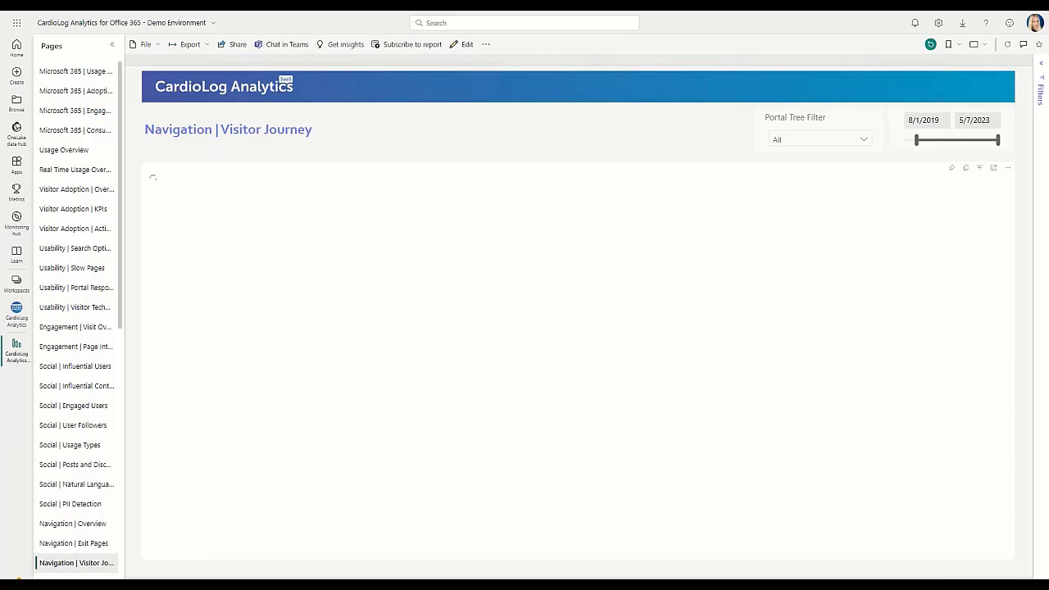
{"action": "mouse_move", "coordinate": [348, 312]}
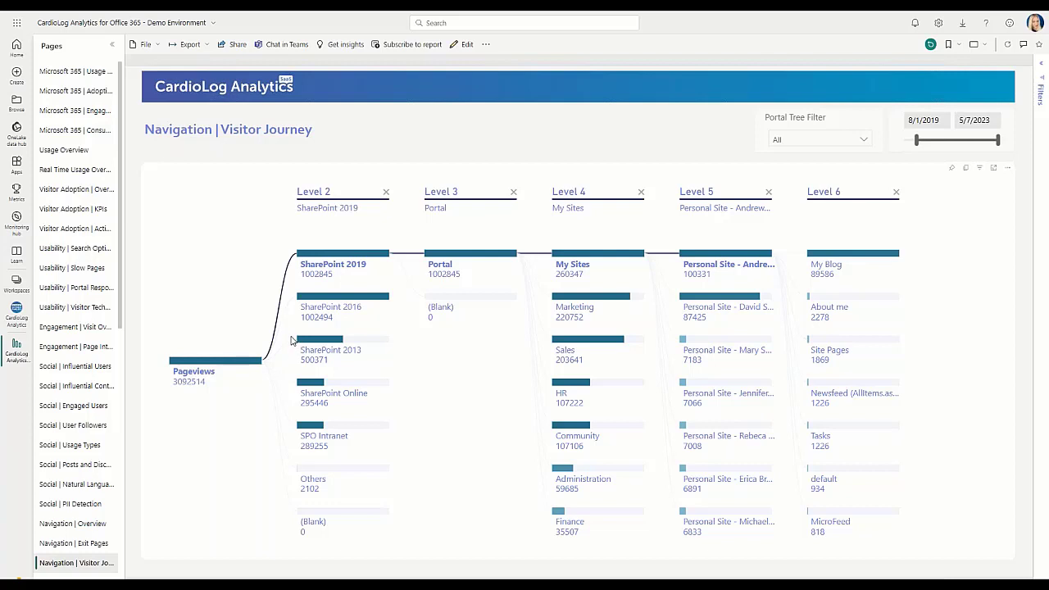
{"action": "mouse_move", "coordinate": [468, 300]}
{"action": "mouse_move", "coordinate": [824, 255]}
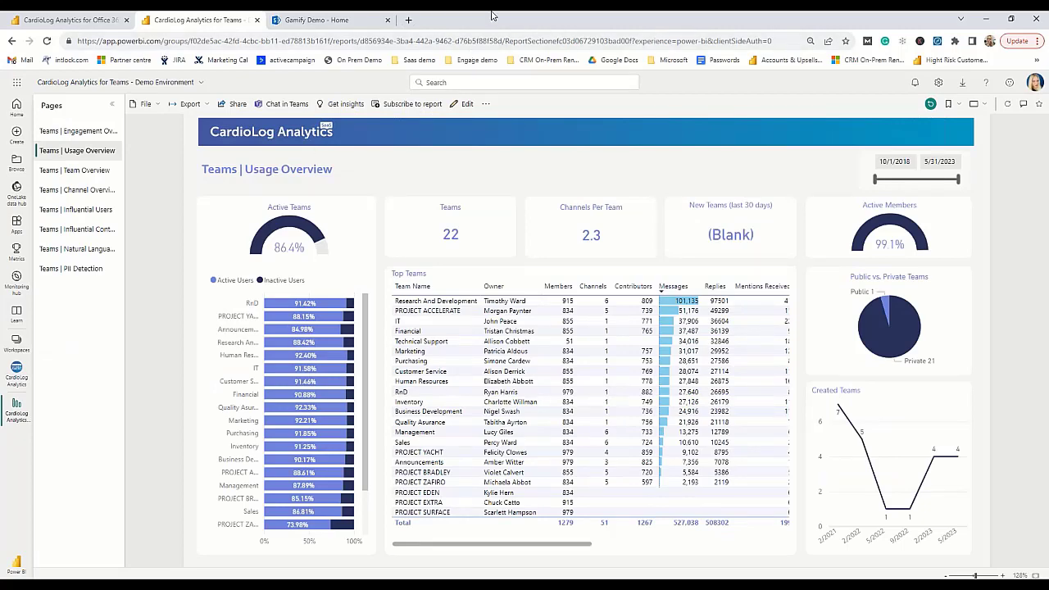
Step: Show Teams | Usage Overview full screen and scroll Top Teams through Last Activity Date
{"action": "key", "text": "F11"}
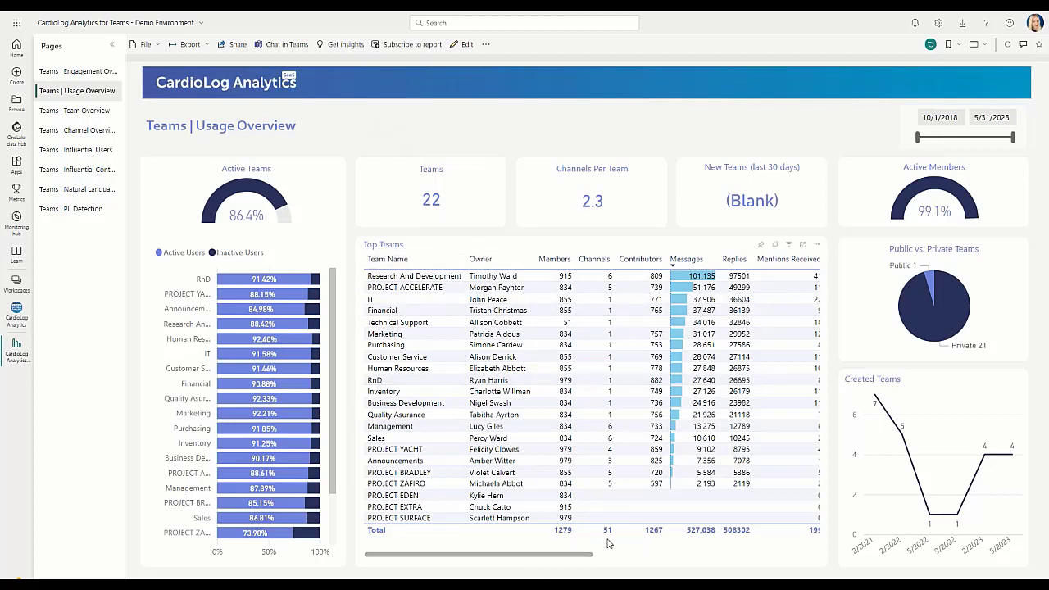
{"action": "left_click_drag", "start_coordinate": [553, 560], "coordinate": [779, 524]}
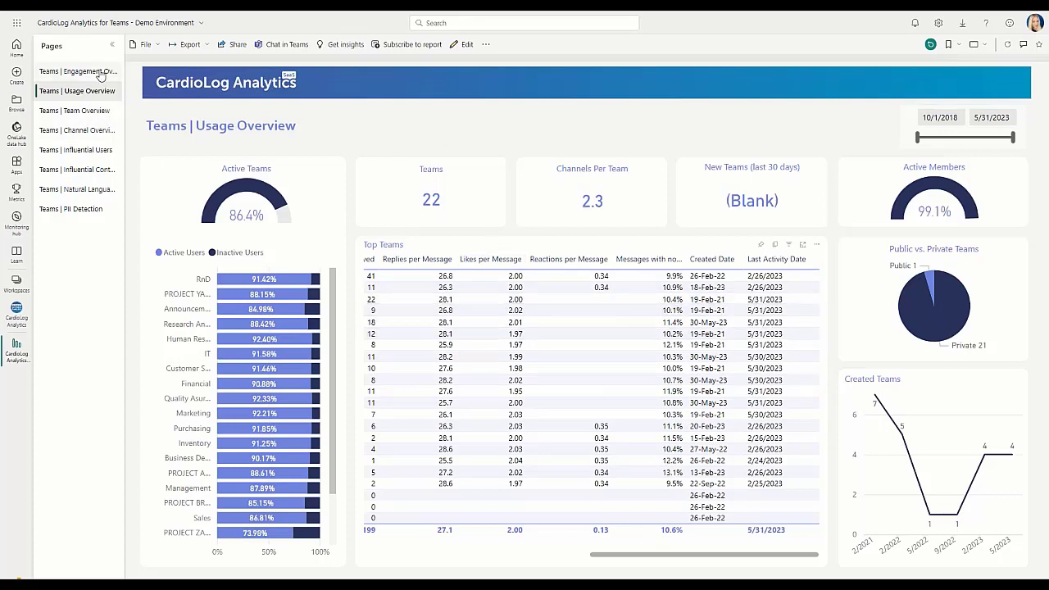
Step: Show Teams | Engagement Overview with 1267 active users, 62 meetings and 820 calls
{"action": "left_click", "coordinate": [99, 73]}
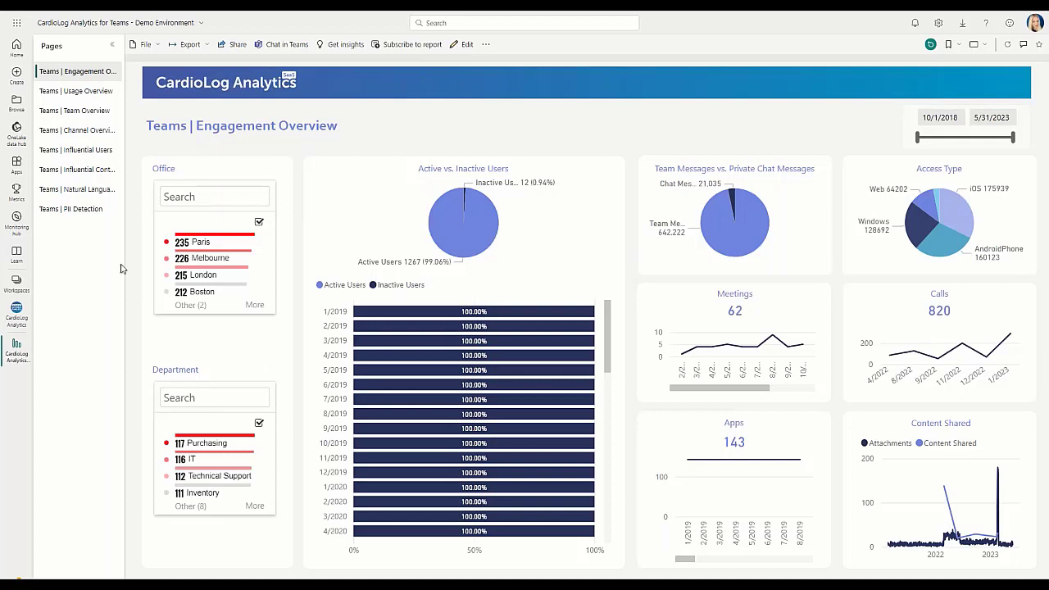
Step: Show Teams | Influential Content, led by Research And Development and PDF
{"action": "left_click", "coordinate": [97, 172]}
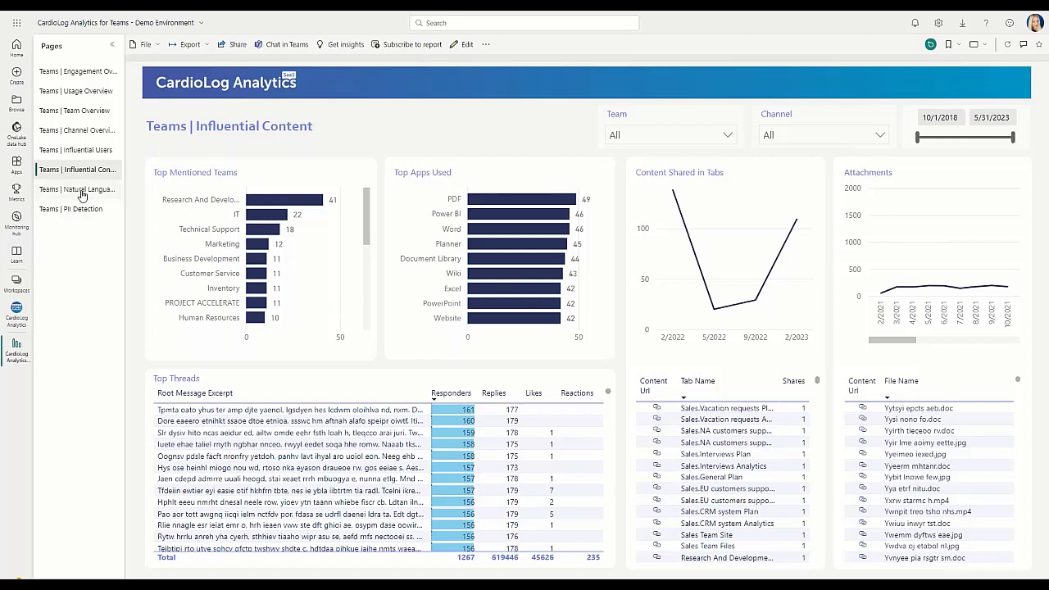
Step: Show Teams | Natural Language Analysis: 7077 messages, 2124 positive, 1415 negative, 3544 neutral
{"action": "left_click", "coordinate": [107, 191]}
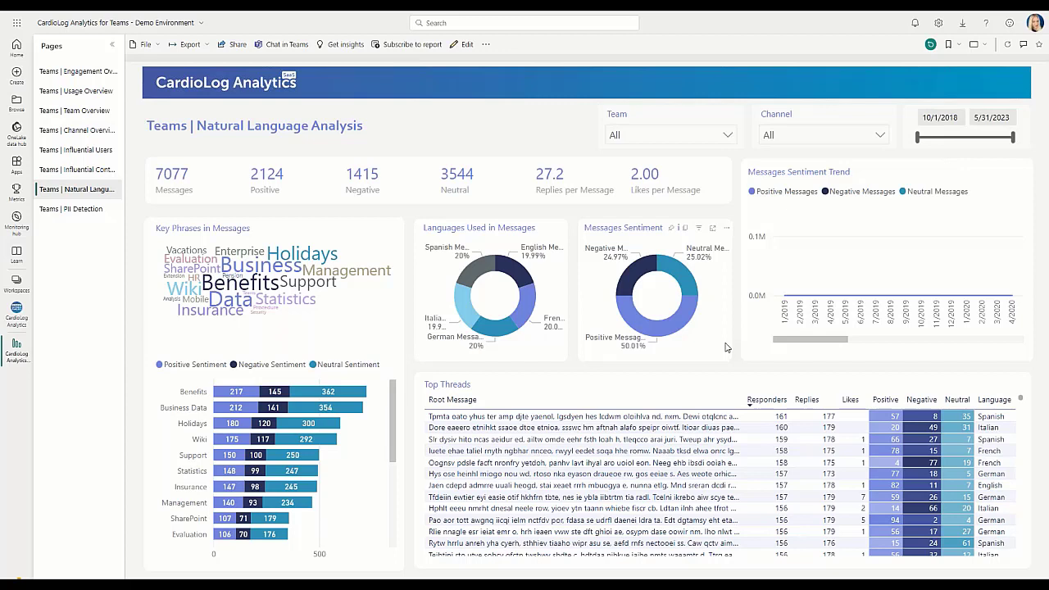
Step: Show Teams | PII Detection with 7077 detections across 51 teams and 143 channels
{"action": "left_click", "coordinate": [92, 211]}
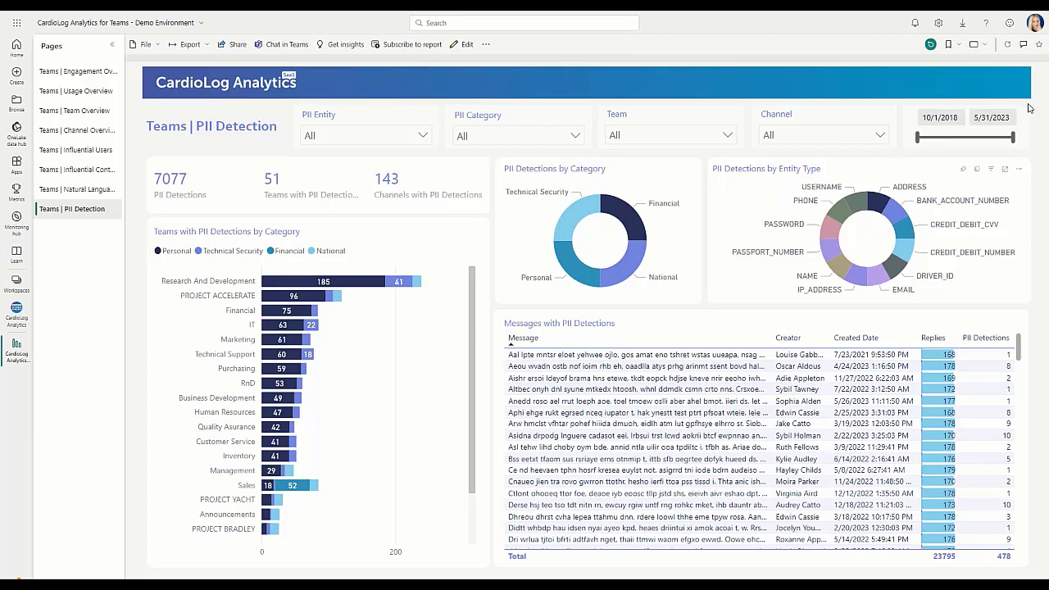
{"action": "mouse_move", "coordinate": [531, 50]}
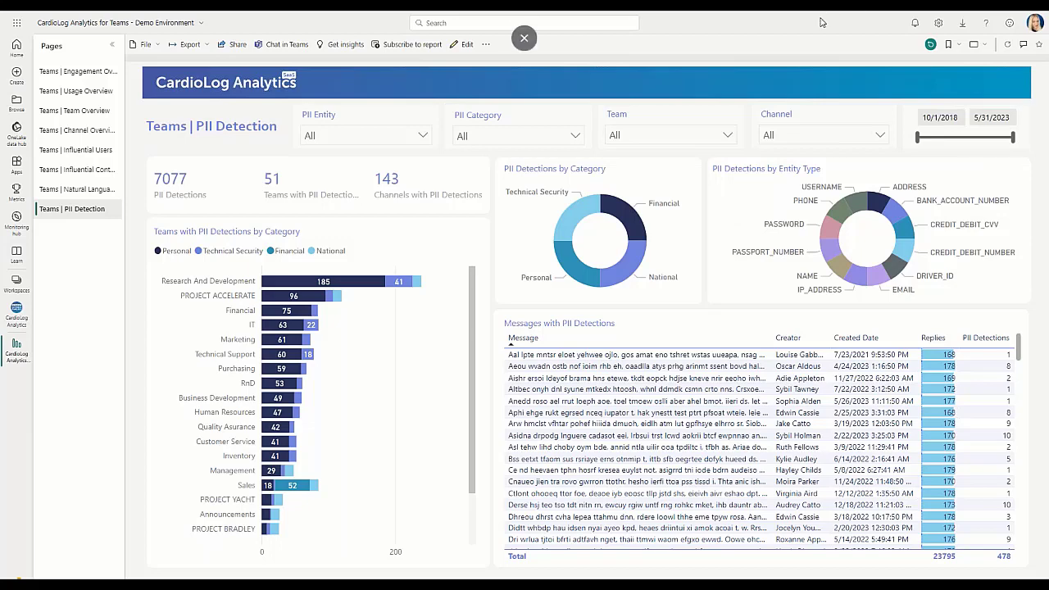
Step: Exit full-screen report view and switch to the CardioLog Engage Campaign window
{"action": "left_click", "coordinate": [531, 50]}
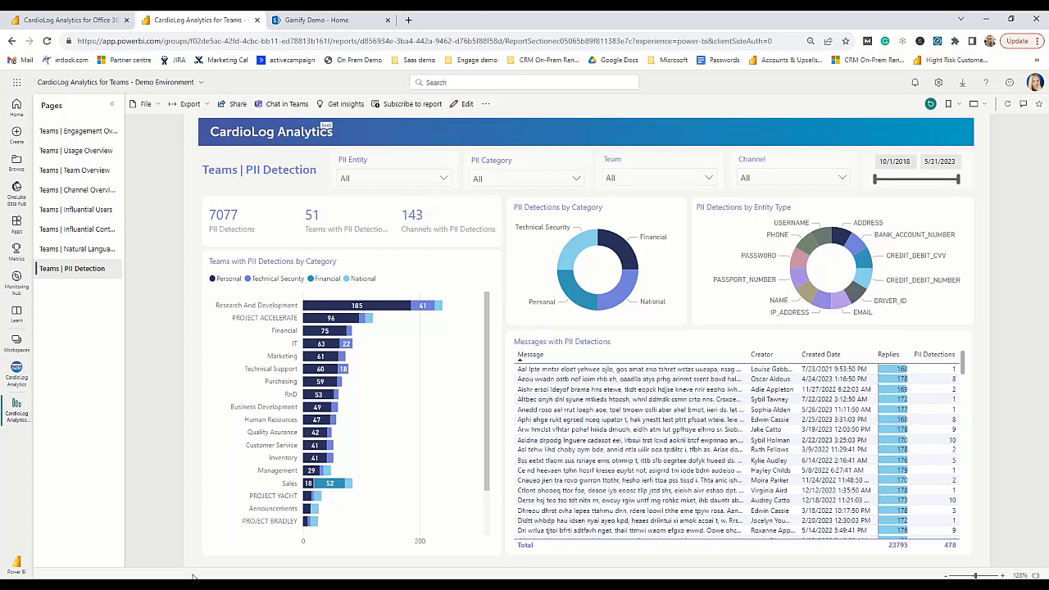
{"action": "mouse_move", "coordinate": [192, 578]}
{"action": "left_click", "coordinate": [422, 548]}
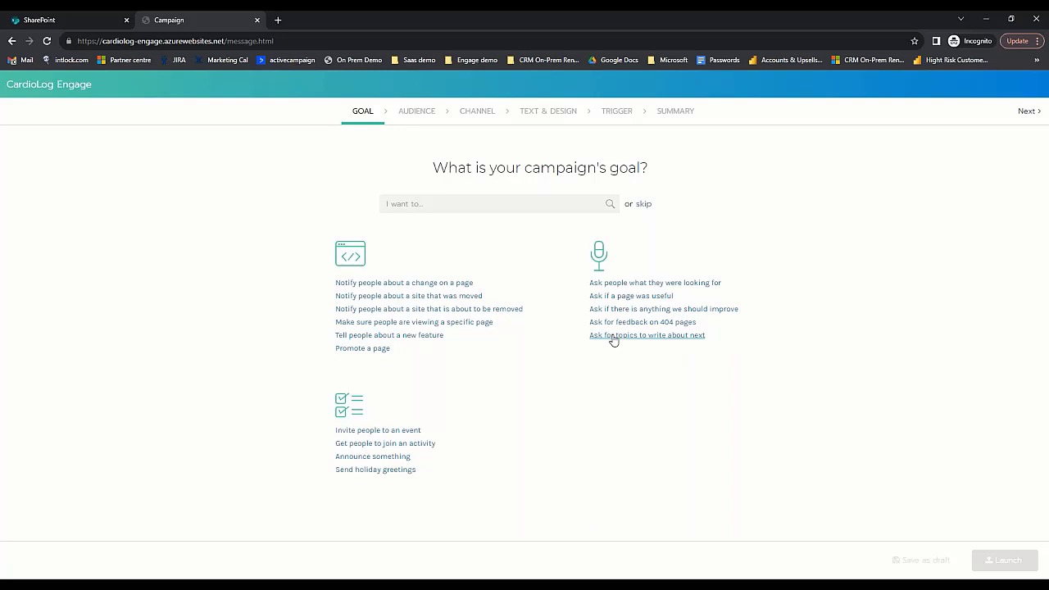
Step: Skip the campaign goal and try an audience of users inactive for more than some days
{"action": "left_click", "coordinate": [643, 204]}
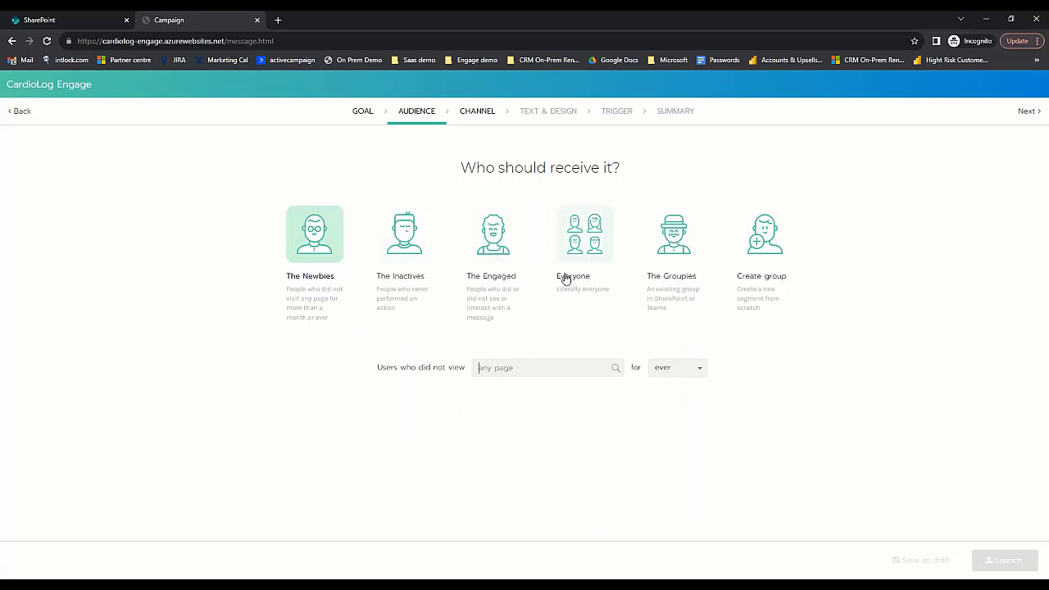
{"action": "left_click", "coordinate": [388, 277]}
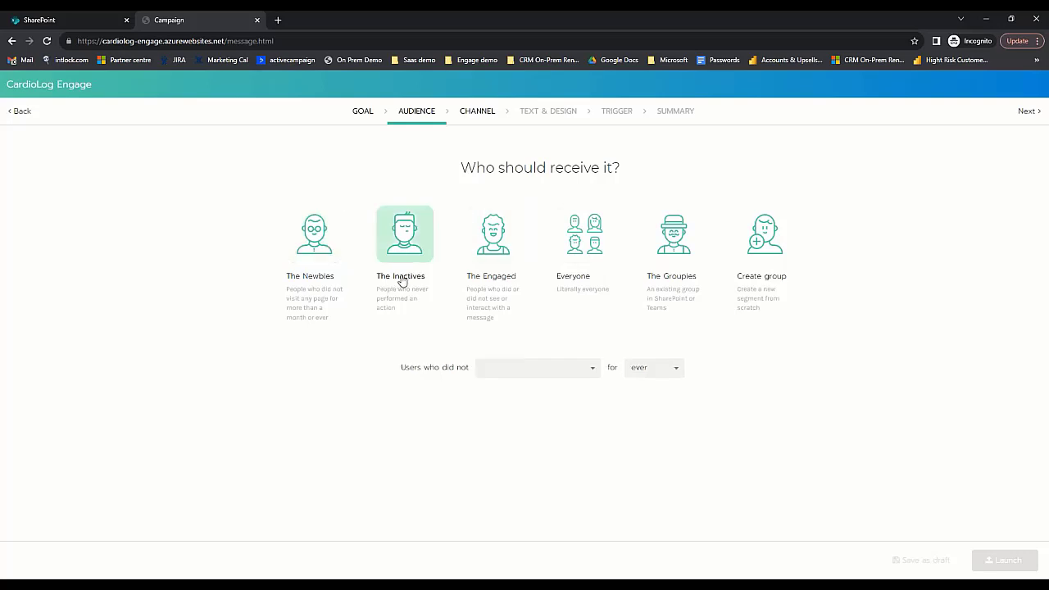
{"action": "left_click", "coordinate": [508, 369]}
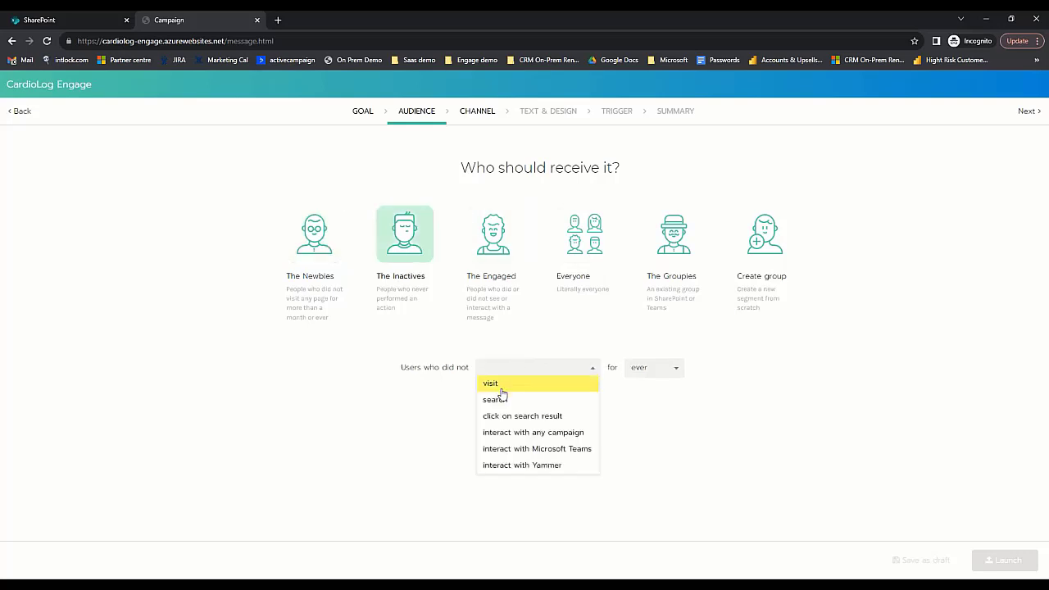
{"action": "left_click", "coordinate": [526, 451]}
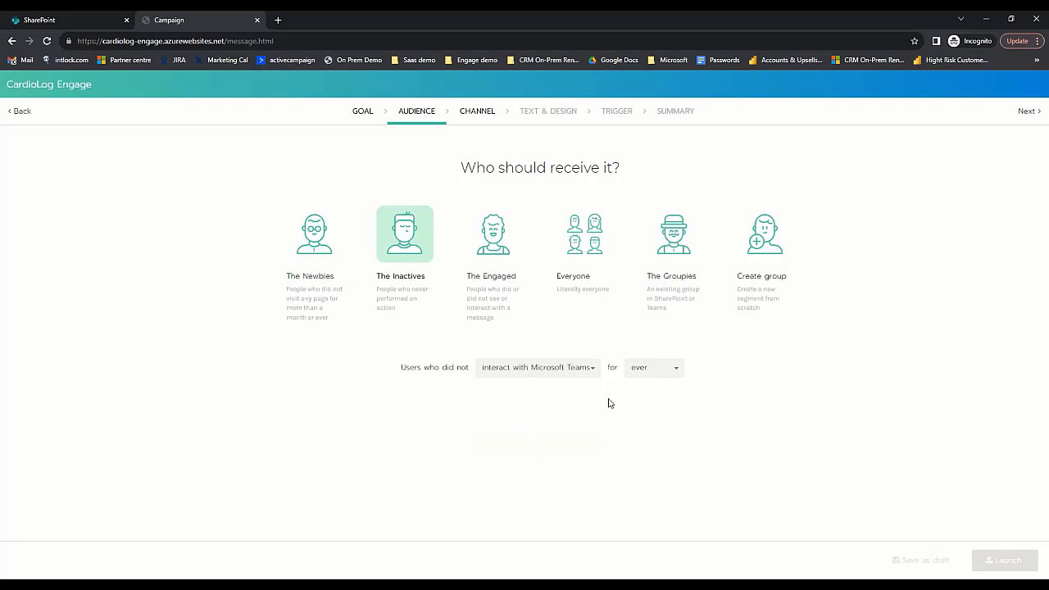
{"action": "left_click", "coordinate": [676, 371]}
{"action": "left_click", "coordinate": [651, 400]}
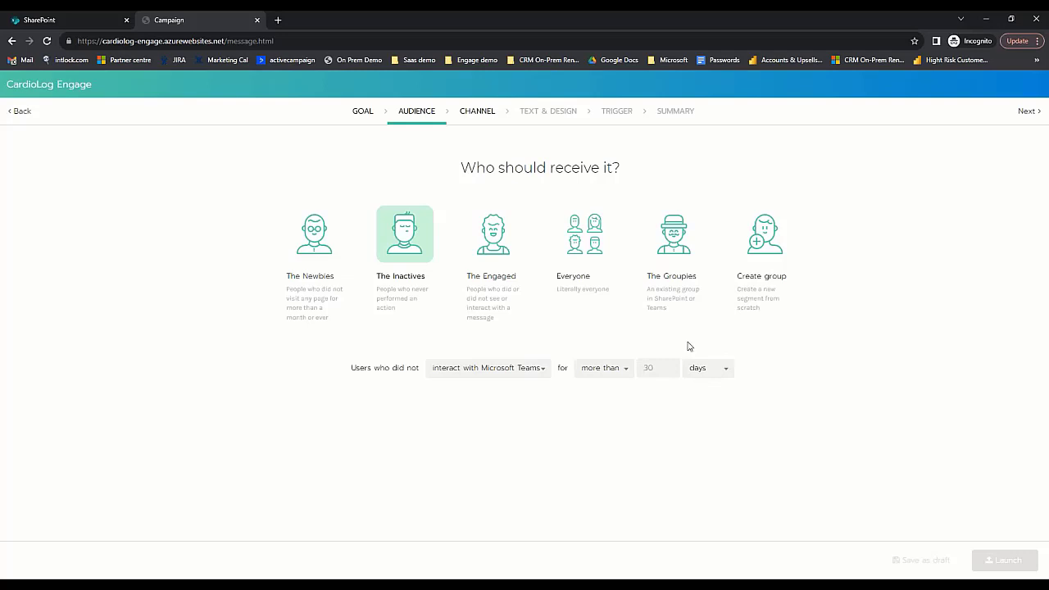
Step: Try an existing Teams group as the audience, closing the team list without picking one
{"action": "left_click", "coordinate": [578, 237]}
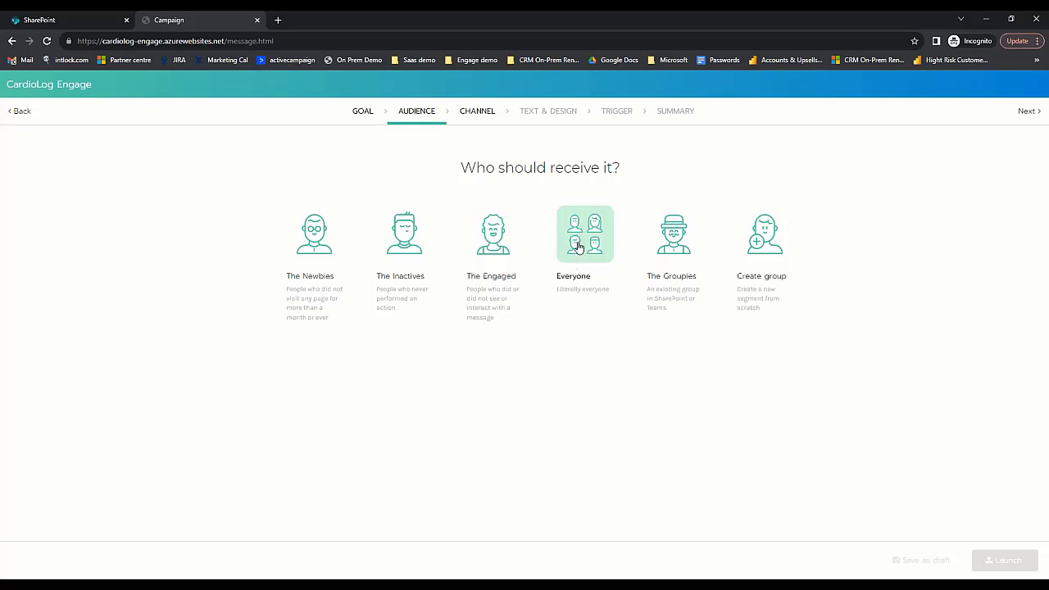
{"action": "left_click", "coordinate": [671, 258]}
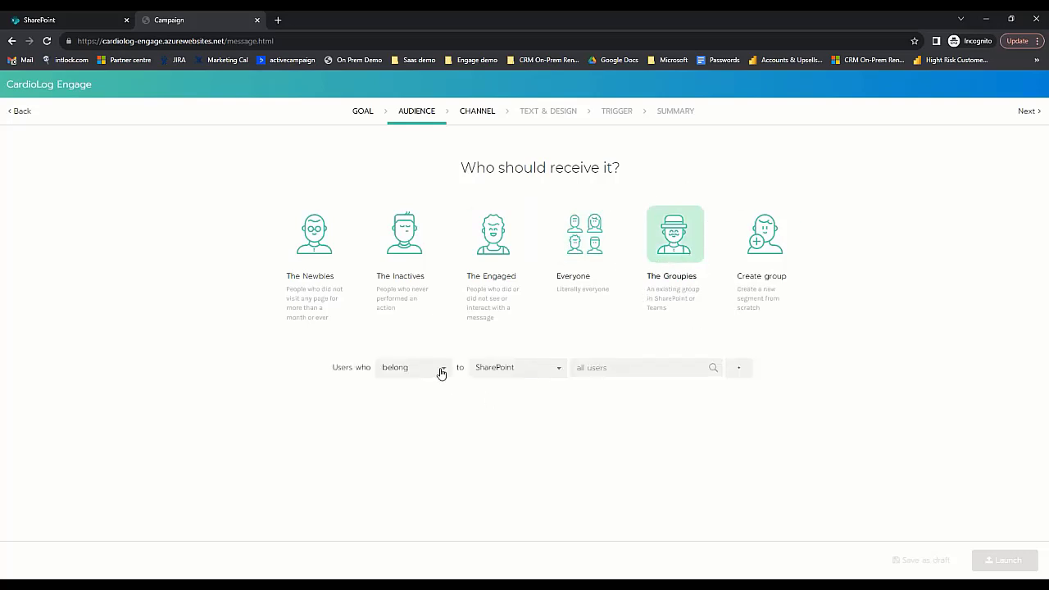
{"action": "left_click", "coordinate": [558, 371]}
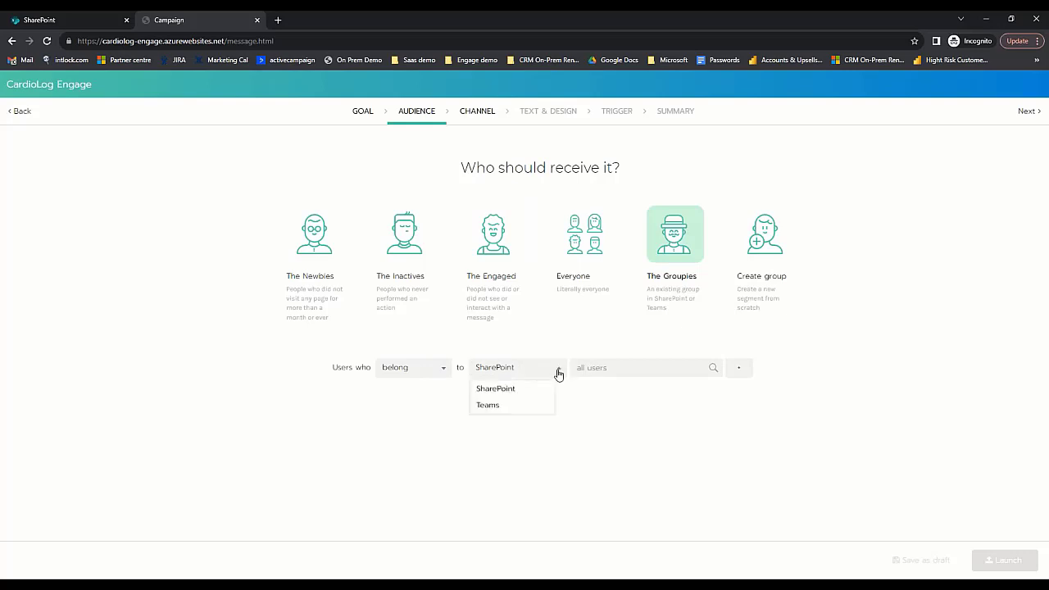
{"action": "left_click", "coordinate": [530, 407]}
{"action": "left_click", "coordinate": [593, 368]}
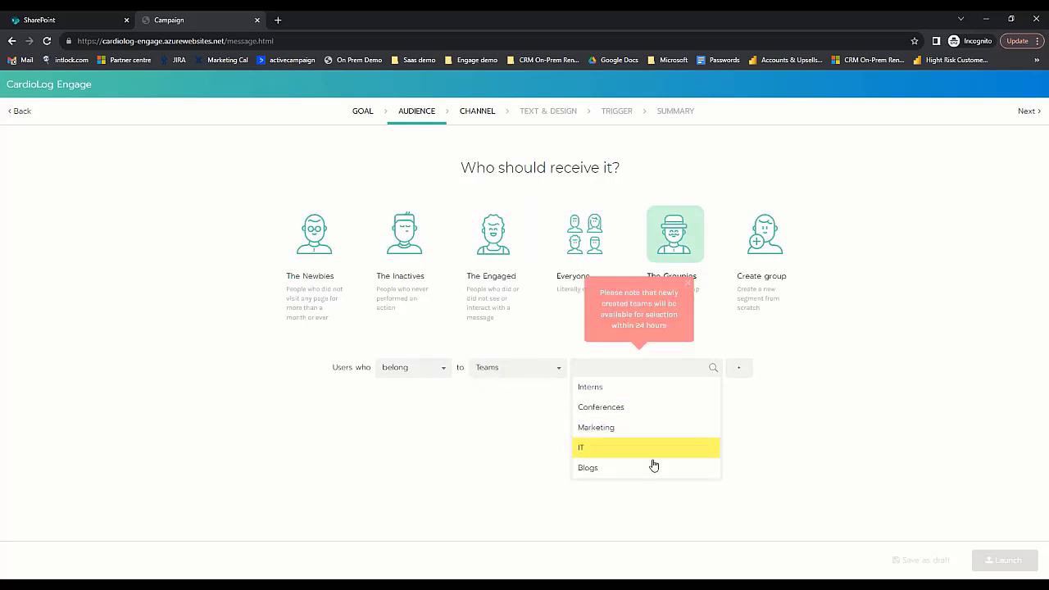
{"action": "left_click", "coordinate": [714, 353]}
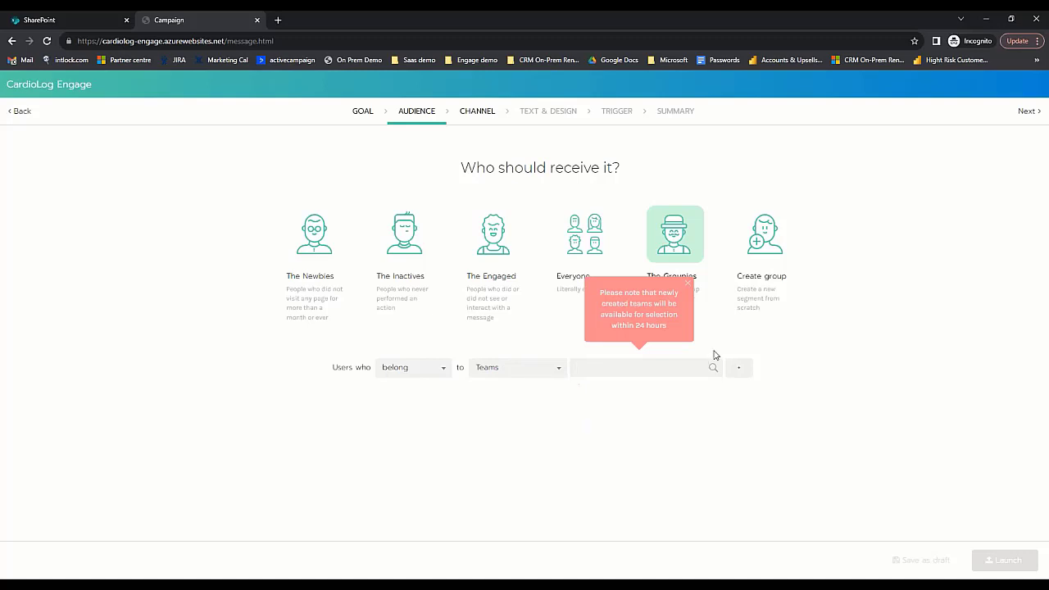
{"action": "left_click", "coordinate": [687, 283]}
Step: Explore building a new audience group, then target Everyone instead
{"action": "left_click", "coordinate": [768, 292]}
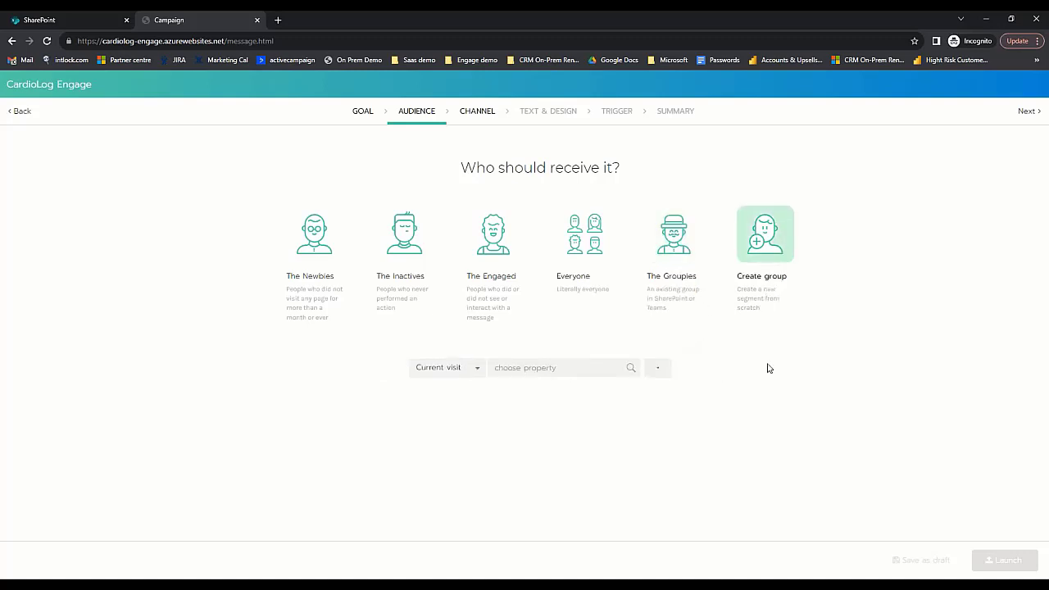
{"action": "left_click", "coordinate": [482, 372]}
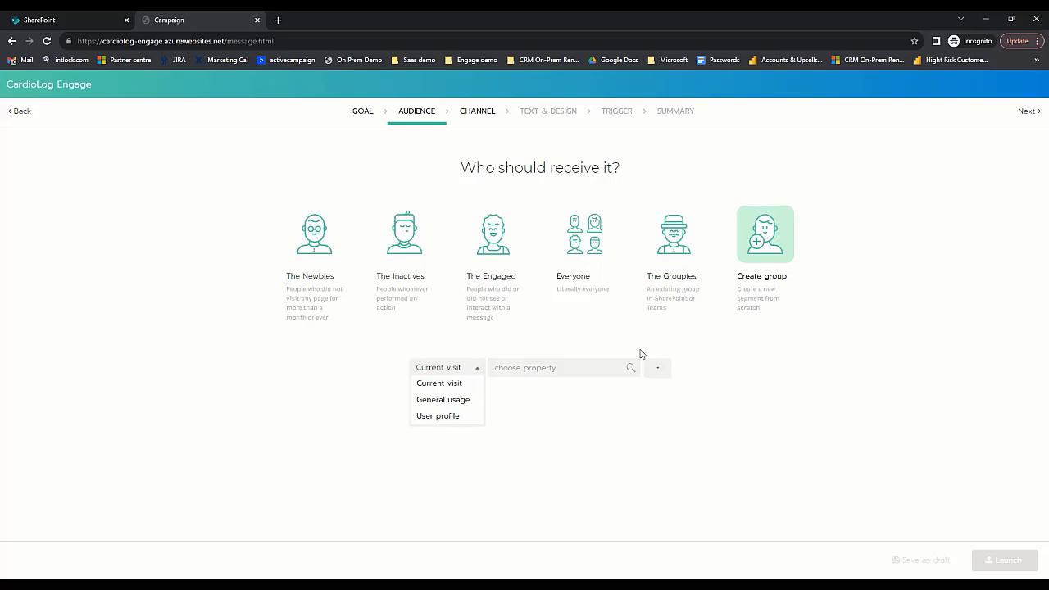
{"action": "left_click", "coordinate": [594, 249]}
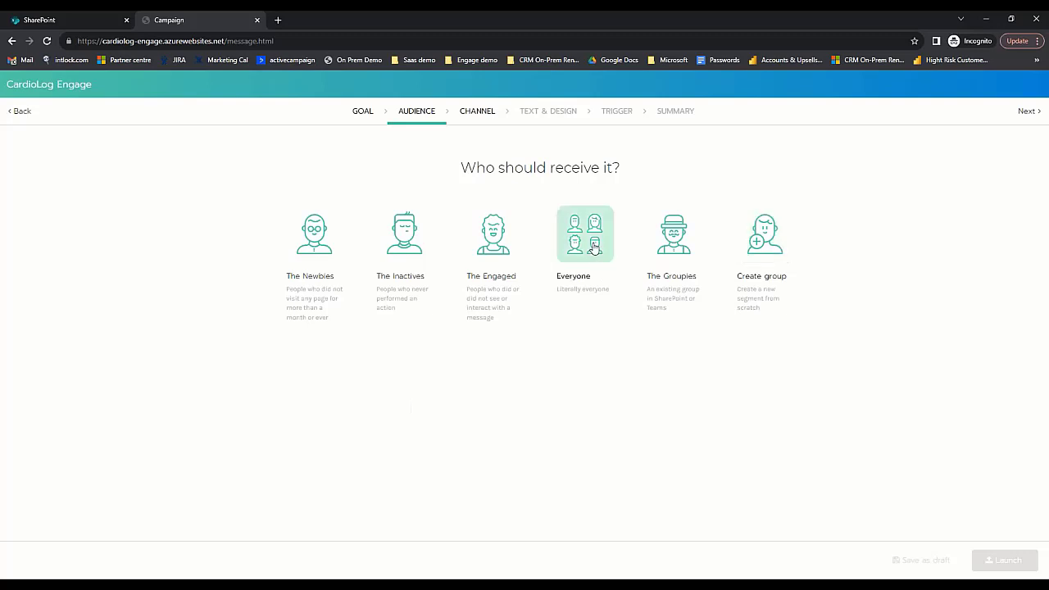
Step: Preview the text message and in-app header/footer banner formats, then choose Collaboration Tools (Teams) as the channel
{"action": "left_click", "coordinate": [1026, 112]}
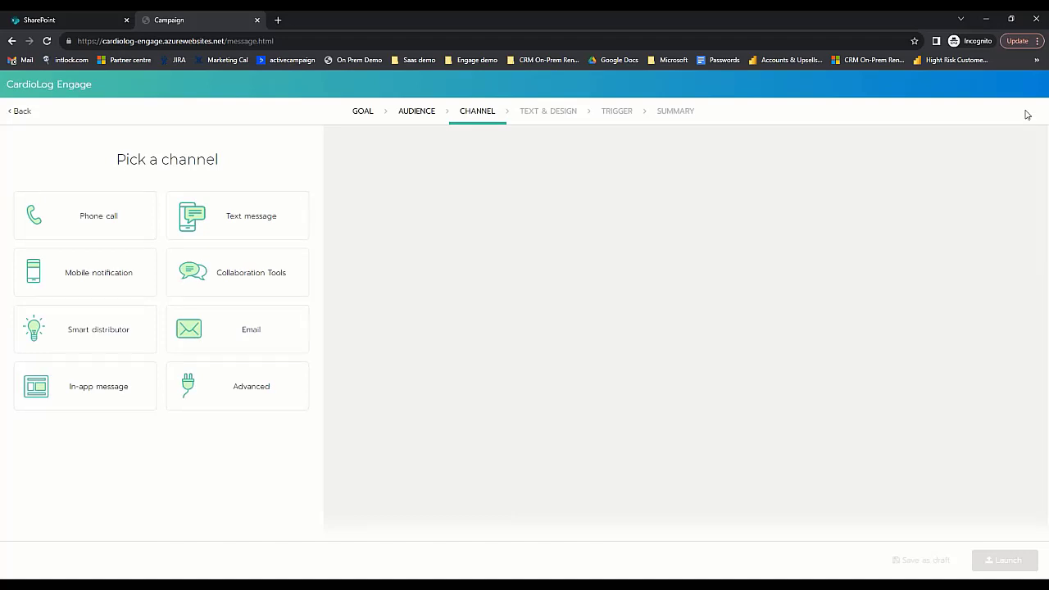
{"action": "left_click", "coordinate": [269, 216]}
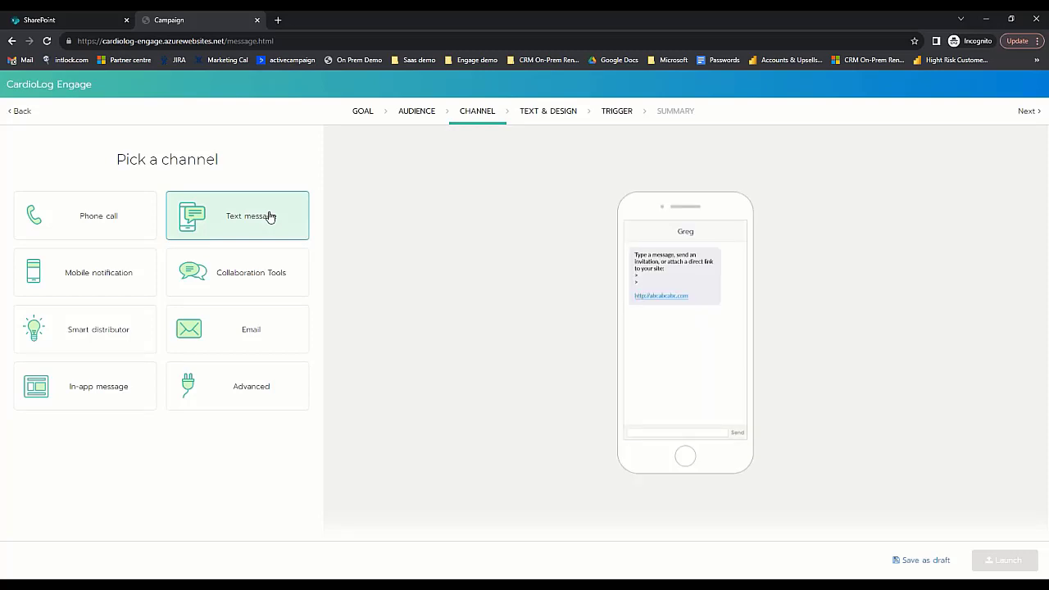
{"action": "left_click", "coordinate": [96, 392]}
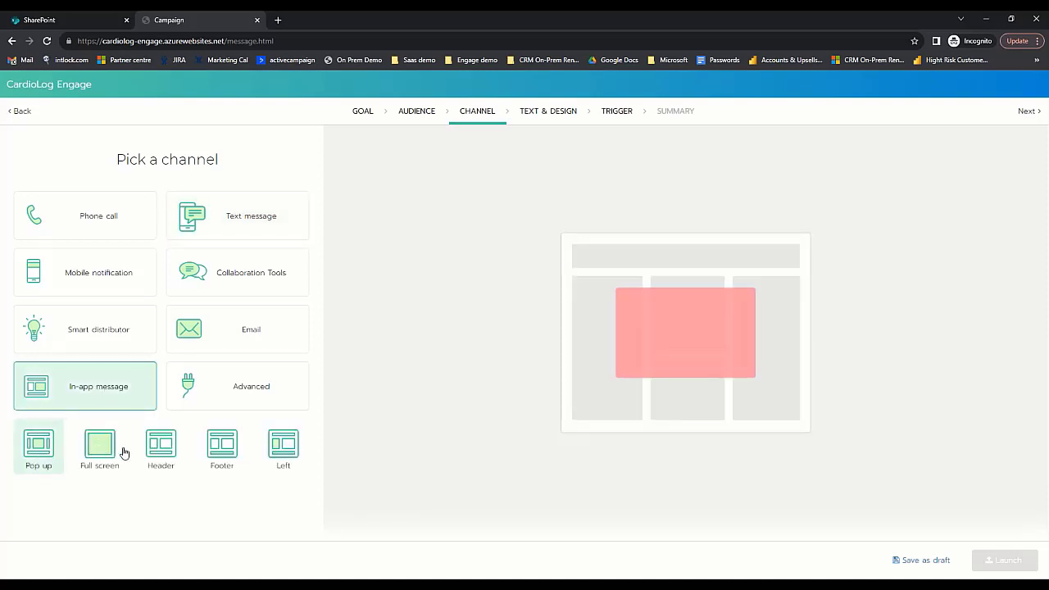
{"action": "left_click", "coordinate": [153, 451]}
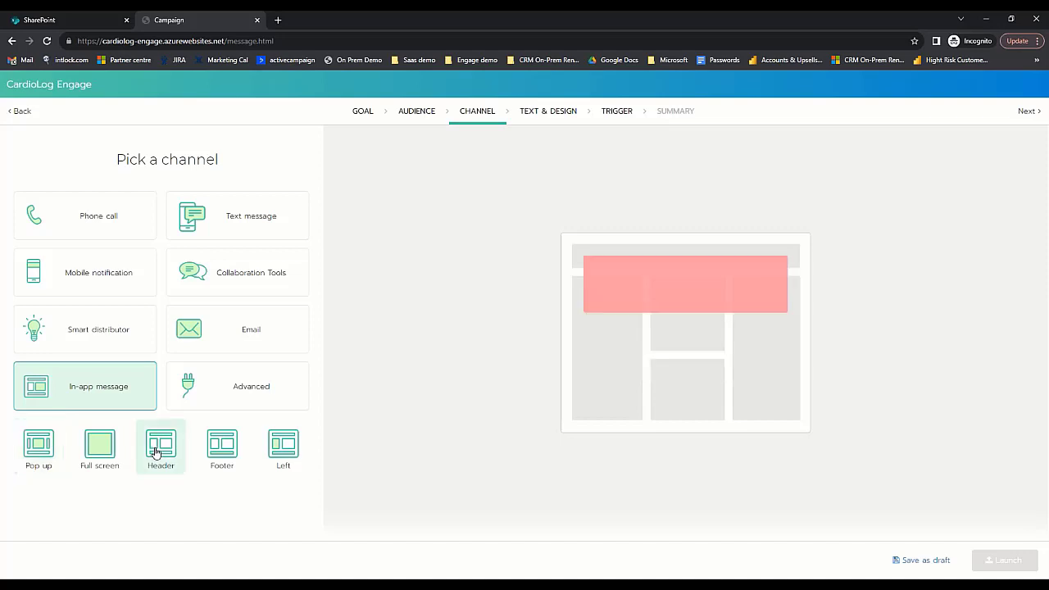
{"action": "left_click", "coordinate": [227, 456]}
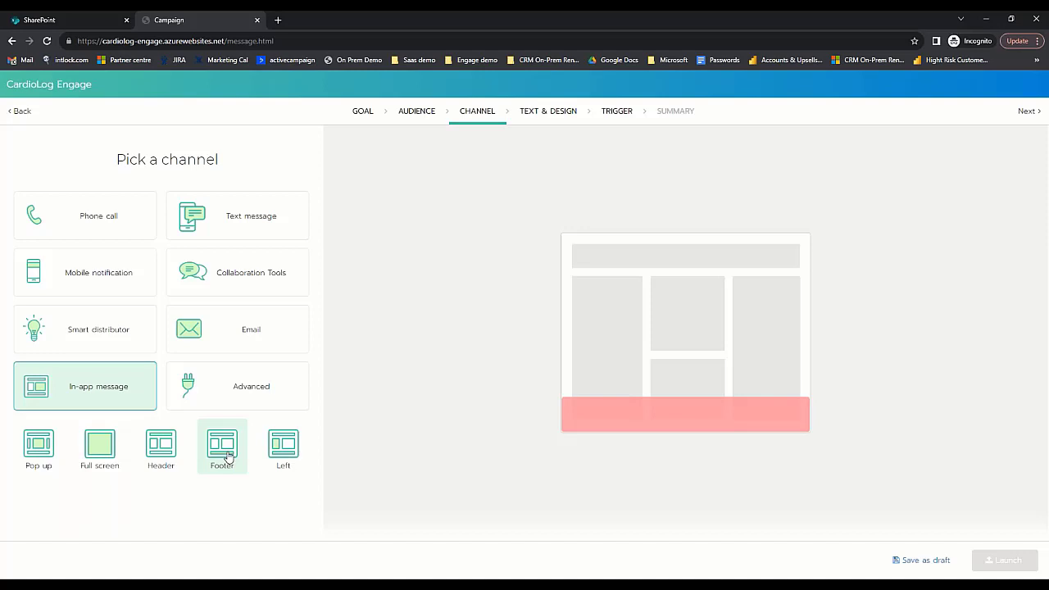
{"action": "left_click", "coordinate": [239, 267]}
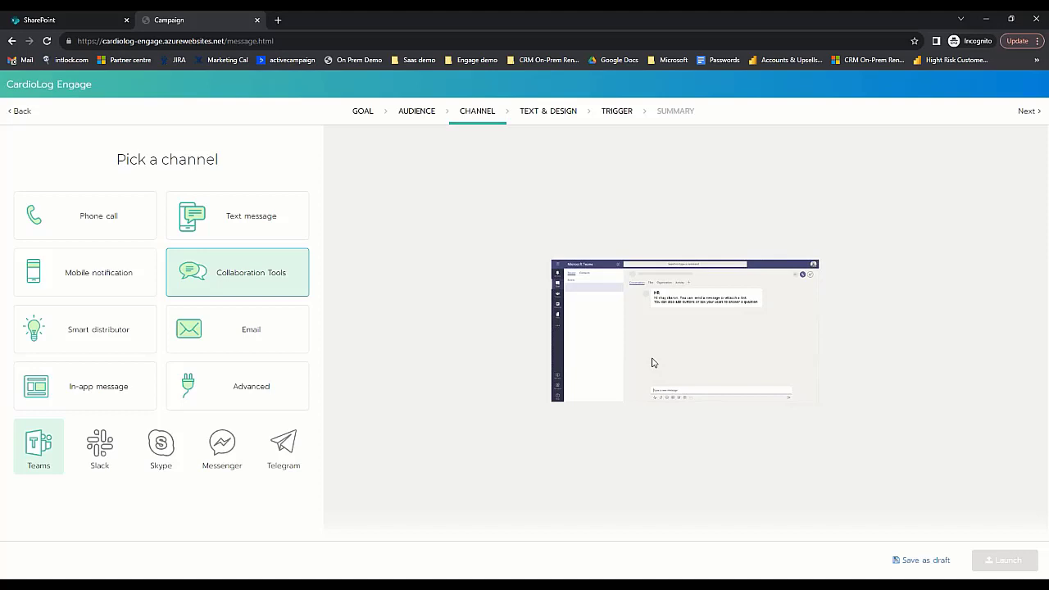
Step: Enter the chat message text 'Have a look at this important policy' on the Text & Design step
{"action": "left_click", "coordinate": [556, 114]}
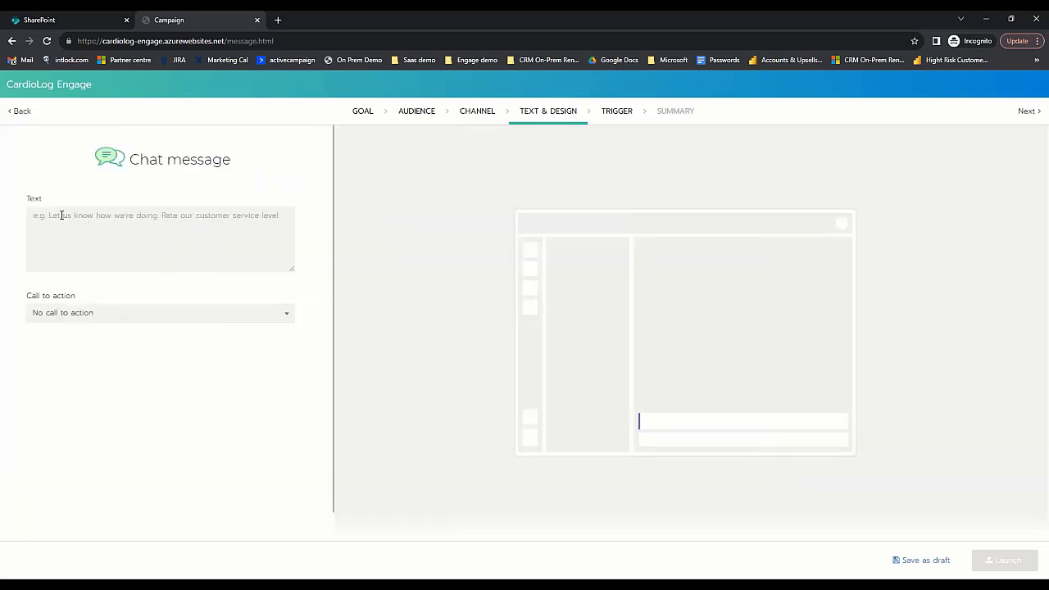
{"action": "left_click", "coordinate": [61, 216]}
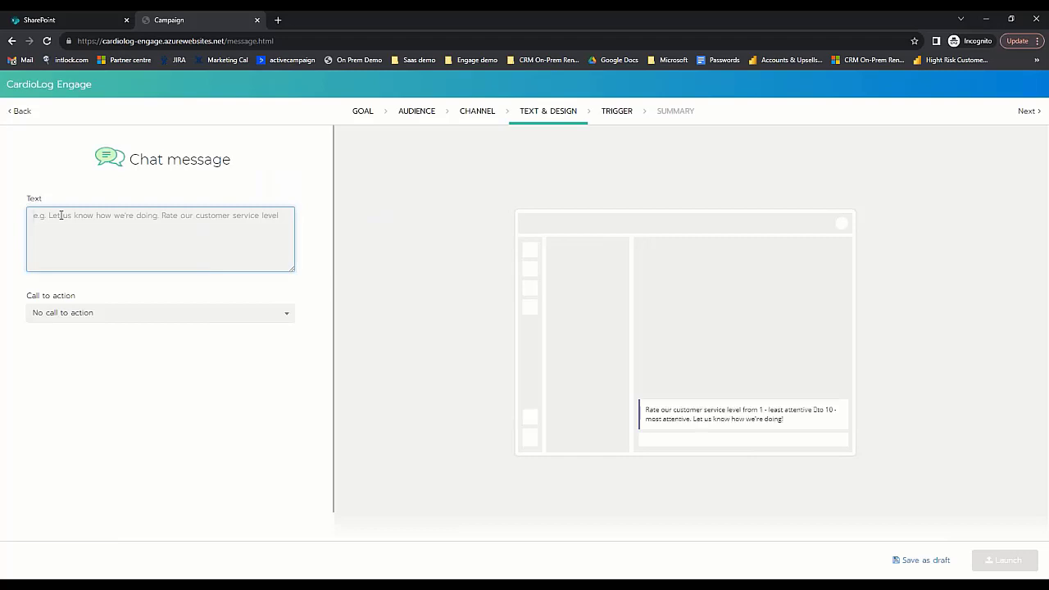
{"action": "type", "text": "Have a look at this imporent policy"}
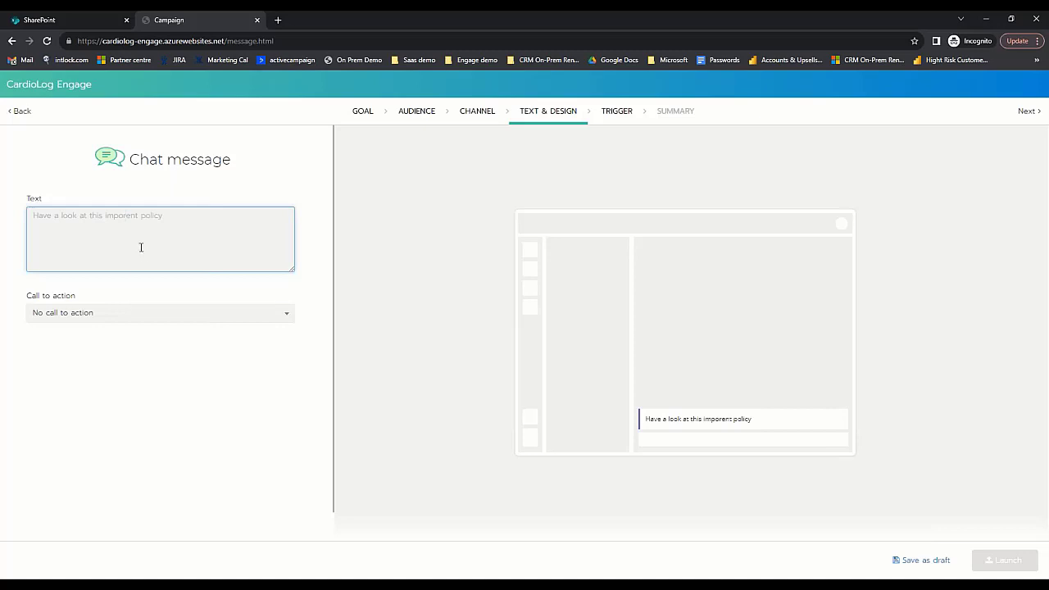
{"action": "type", "text": "t"}
Step: Try the RSVP call to action, then switch it to Open question
{"action": "left_click", "coordinate": [286, 315]}
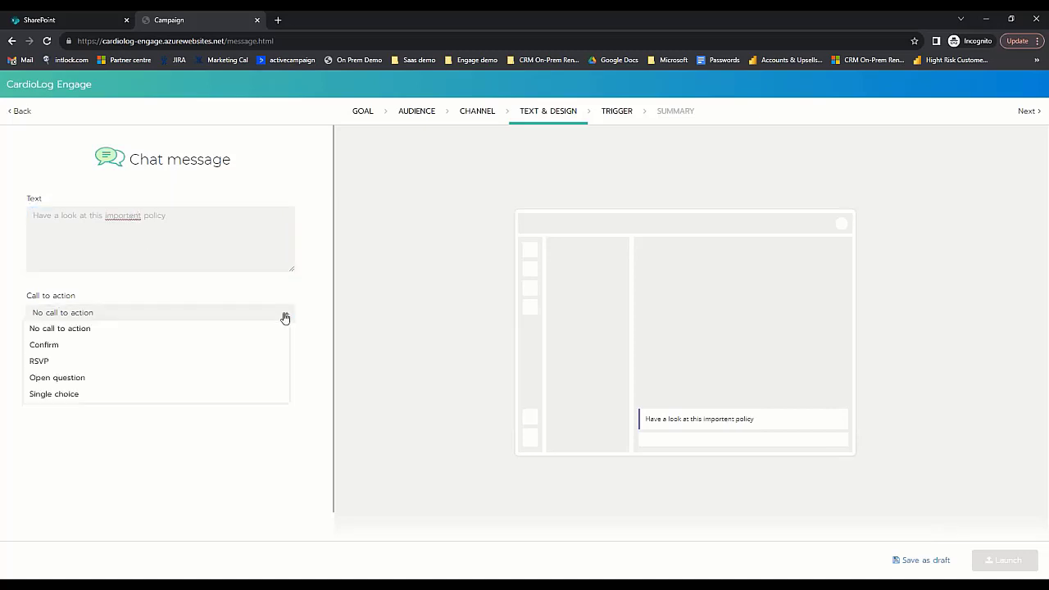
{"action": "left_click", "coordinate": [71, 361]}
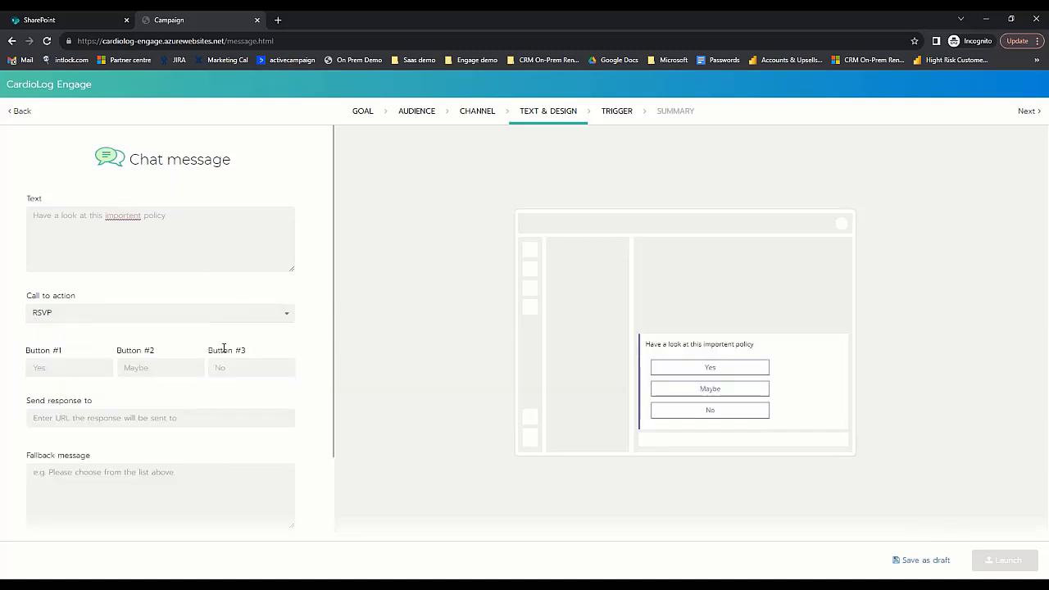
{"action": "left_click", "coordinate": [287, 318]}
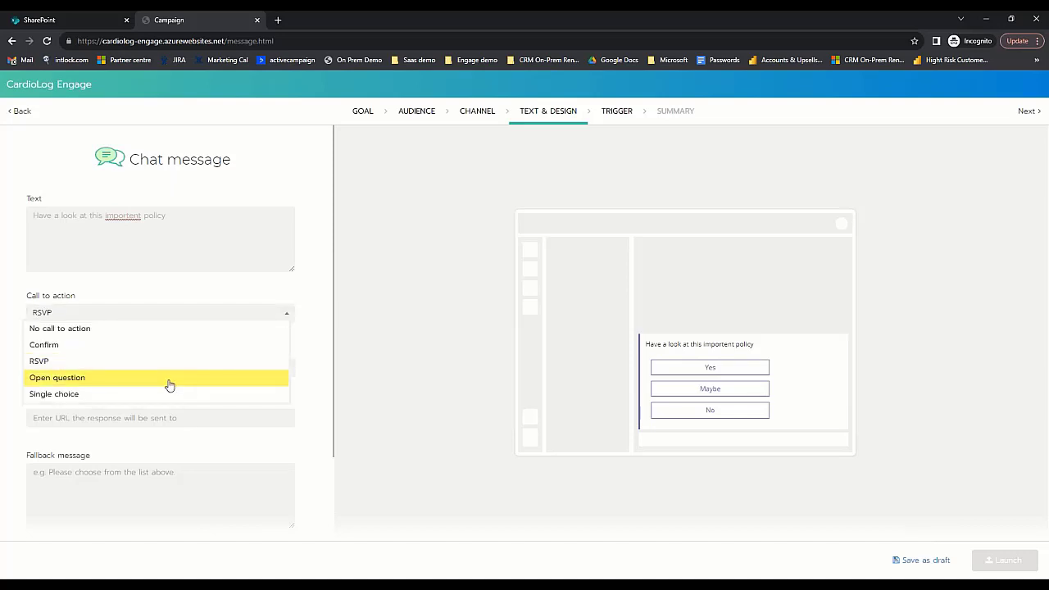
{"action": "scroll", "coordinate": [169, 381], "scroll_direction": "down", "scroll_amount": 2}
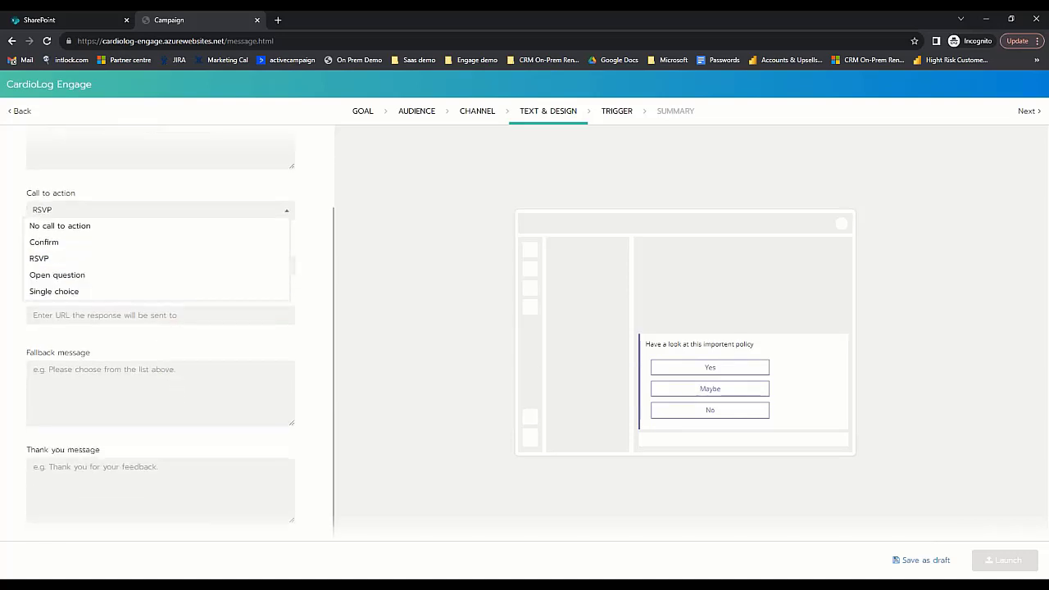
{"action": "left_click", "coordinate": [72, 276]}
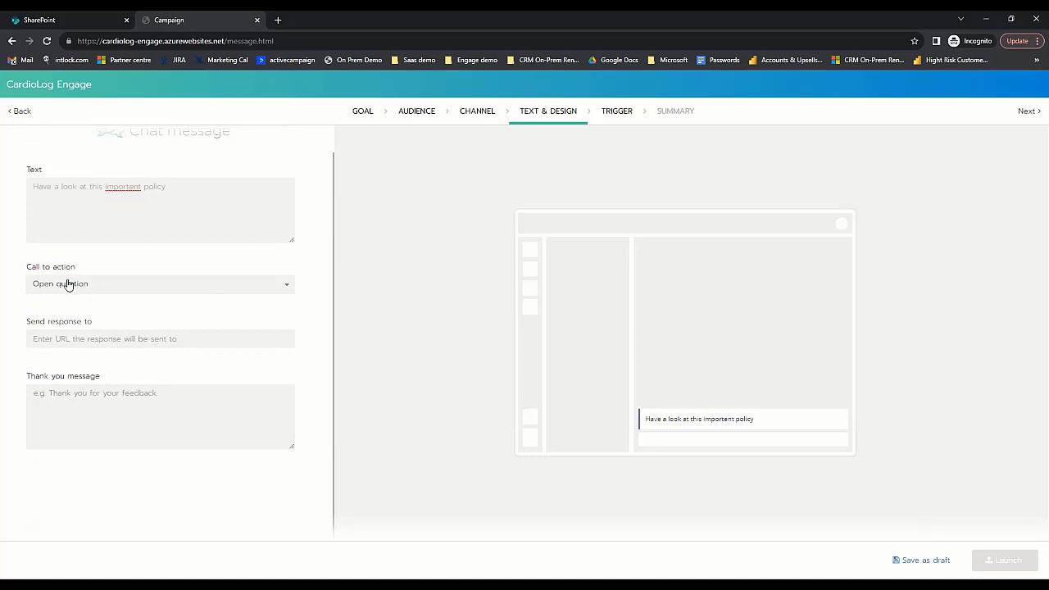
Step: Correct the misspelling in the message so it reads 'important'
{"action": "left_click", "coordinate": [134, 185]}
{"action": "key", "text": "BackSpace"}
{"action": "type", "text": "a"}
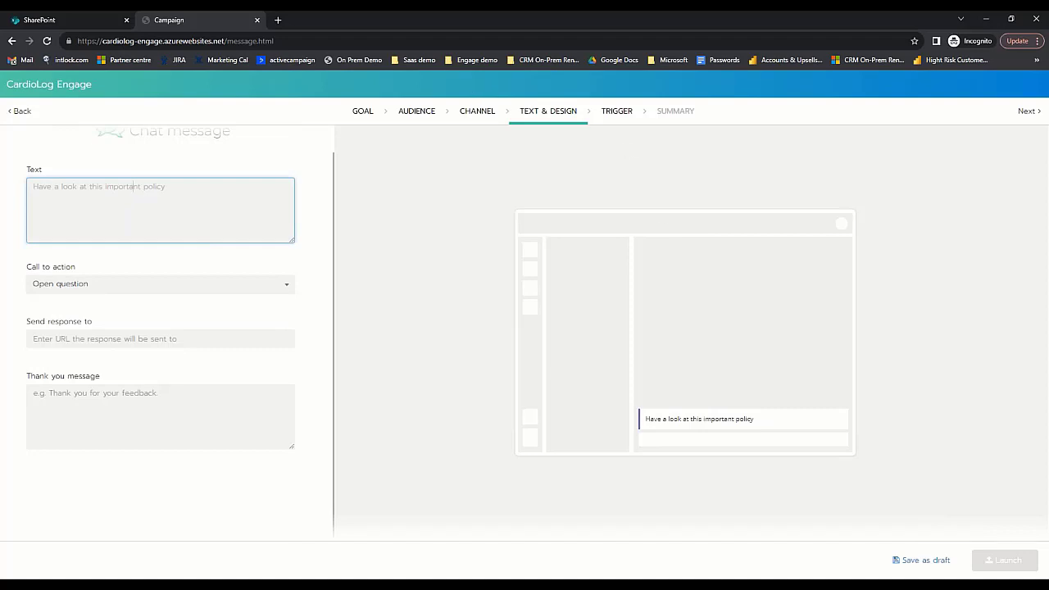
Step: On the Trigger step, try Immediately, then Scheduled with the send date 29/08/2023
{"action": "left_click", "coordinate": [615, 112]}
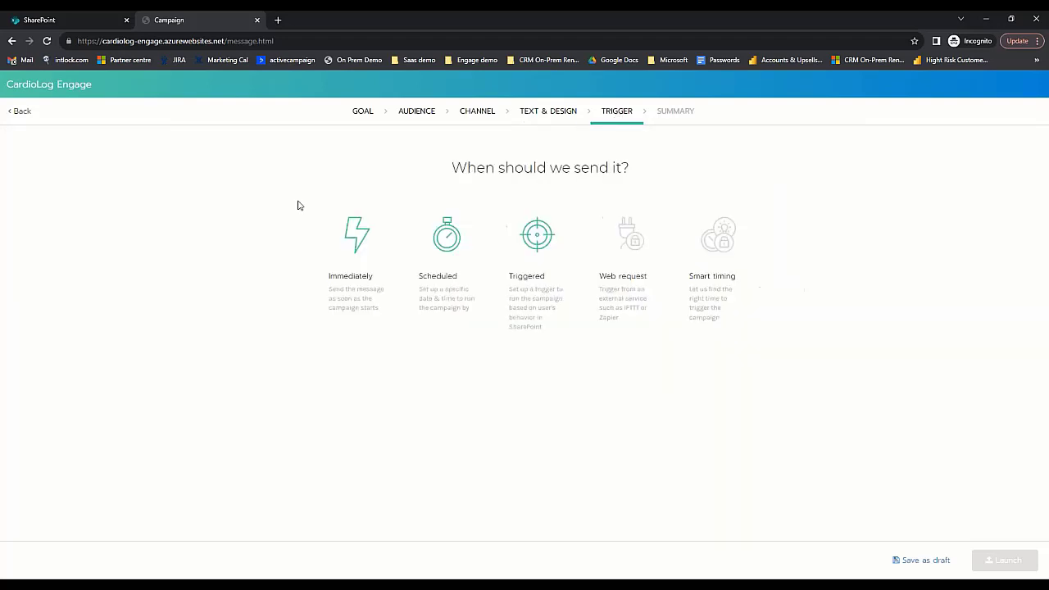
{"action": "left_click", "coordinate": [366, 306]}
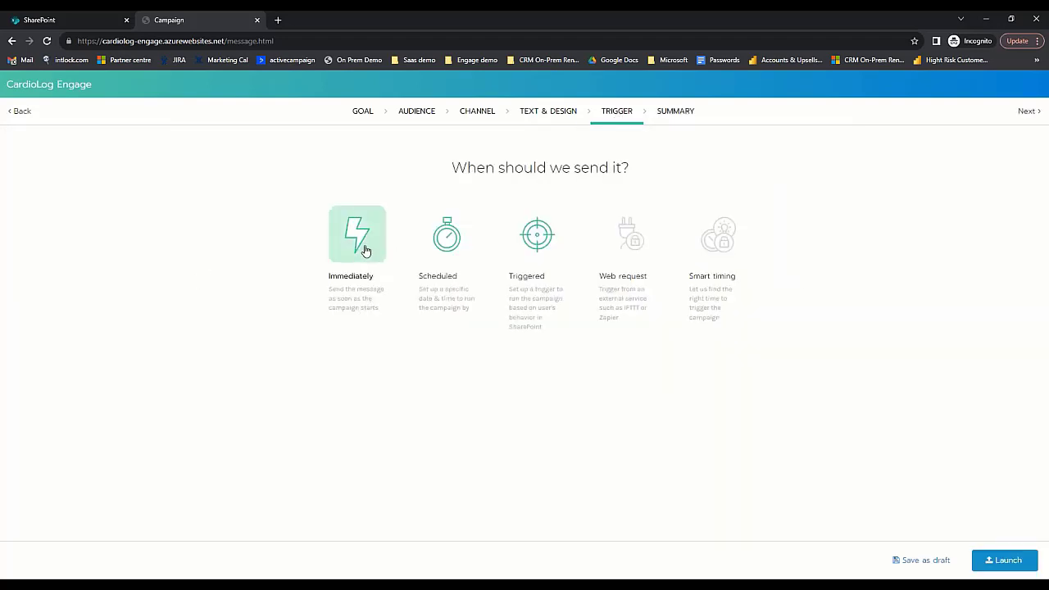
{"action": "left_click", "coordinate": [448, 240]}
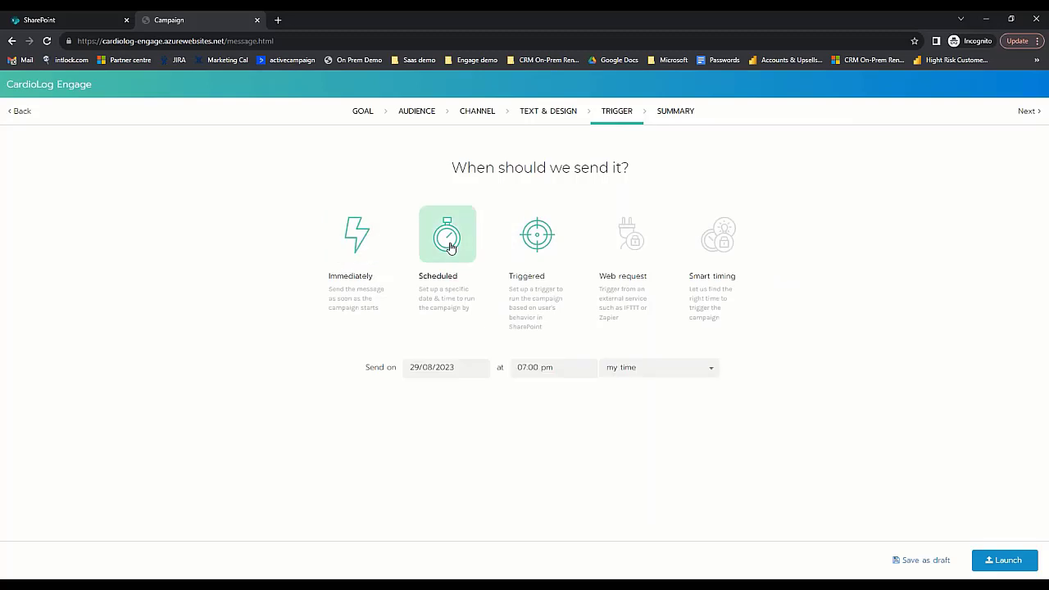
{"action": "left_click", "coordinate": [475, 370]}
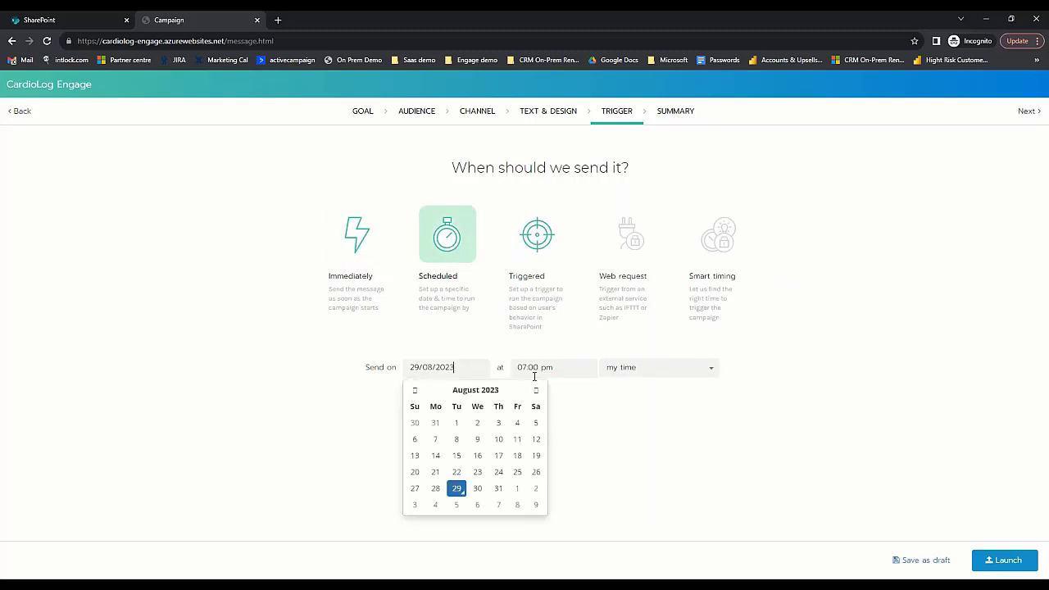
{"action": "left_click", "coordinate": [585, 423]}
Step: Make the campaign Triggered when performing a search with total results lower than 10
{"action": "left_click", "coordinate": [538, 236]}
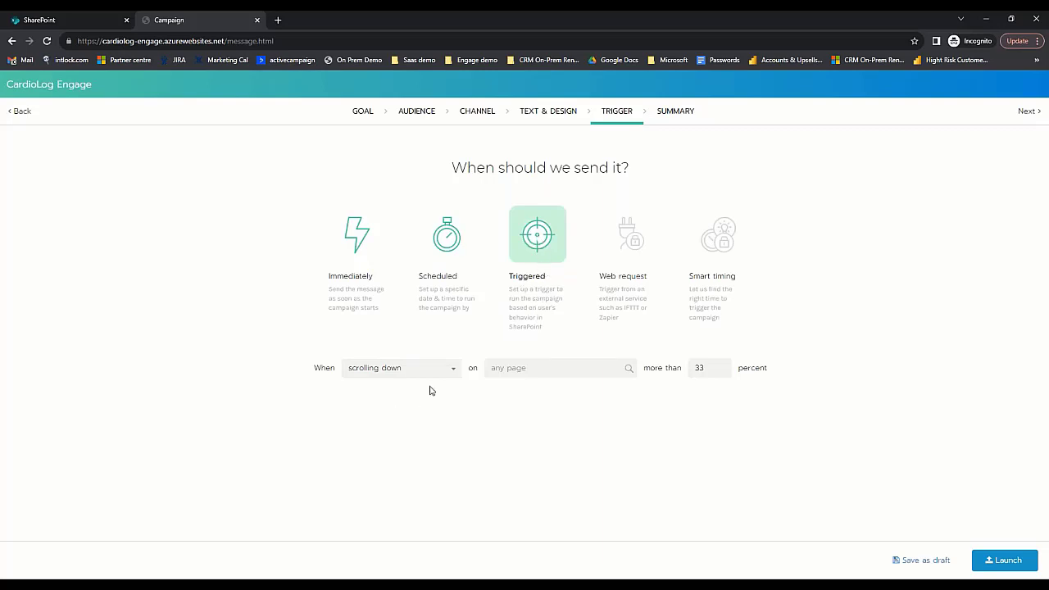
{"action": "left_click", "coordinate": [452, 370]}
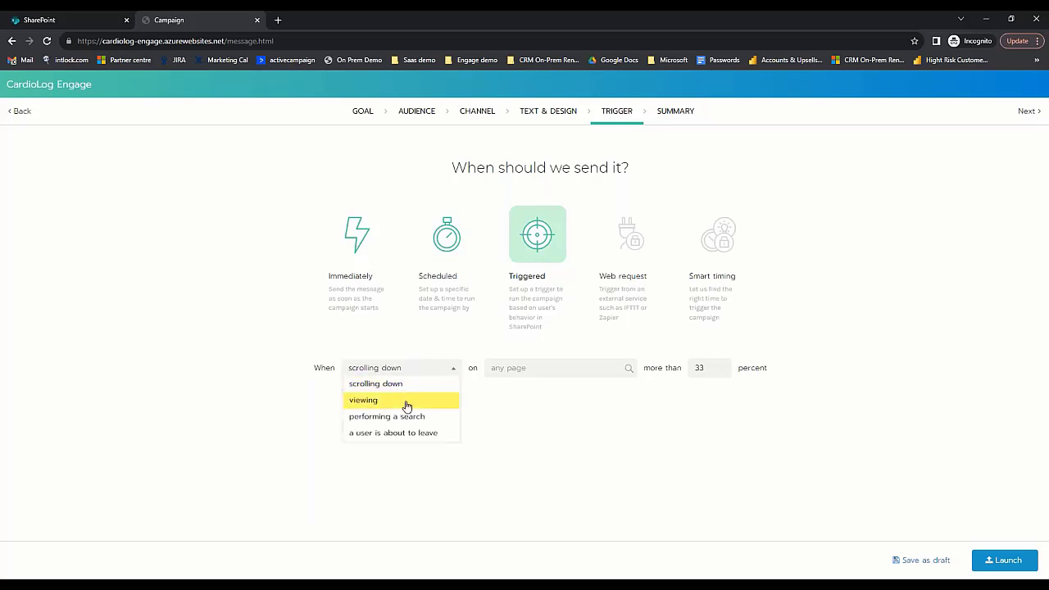
{"action": "left_click", "coordinate": [410, 418]}
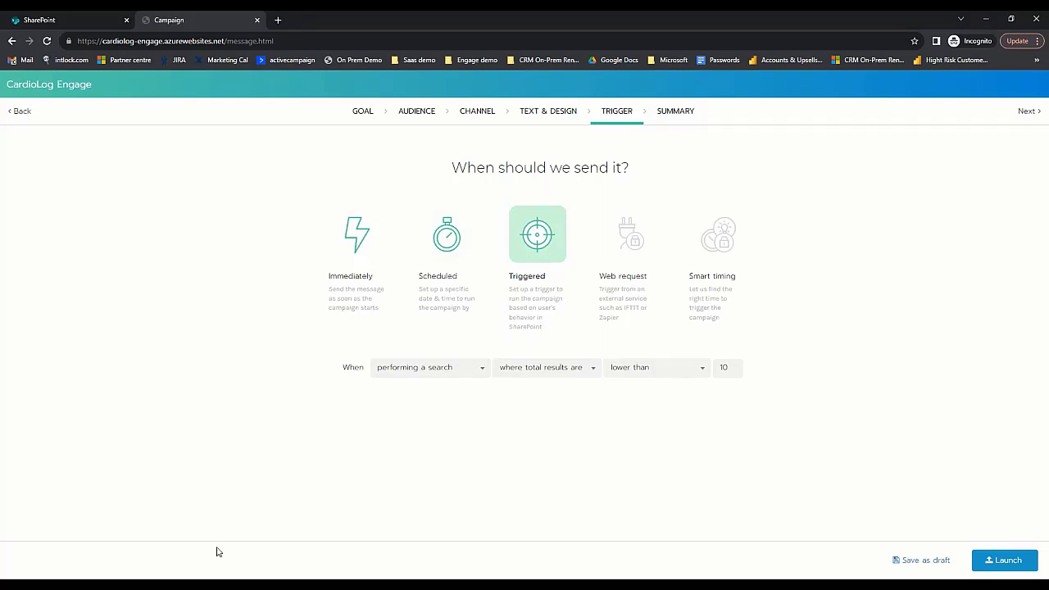
{"action": "mouse_move", "coordinate": [216, 578]}
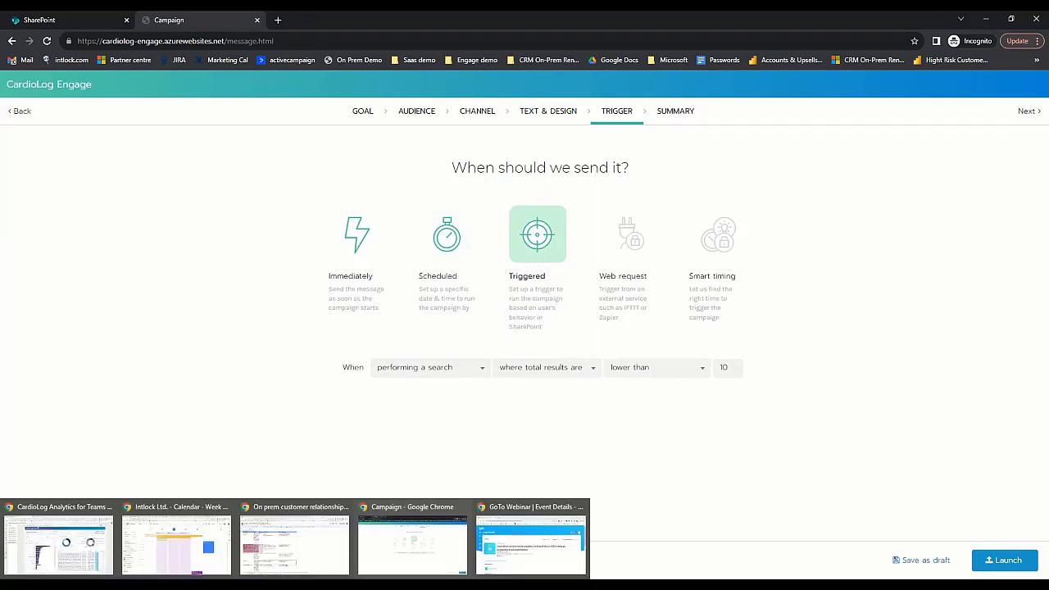
Step: Show the 'Gamify Demo - Home' SharePoint page in Chrome in full screen
{"action": "left_click", "coordinate": [97, 548]}
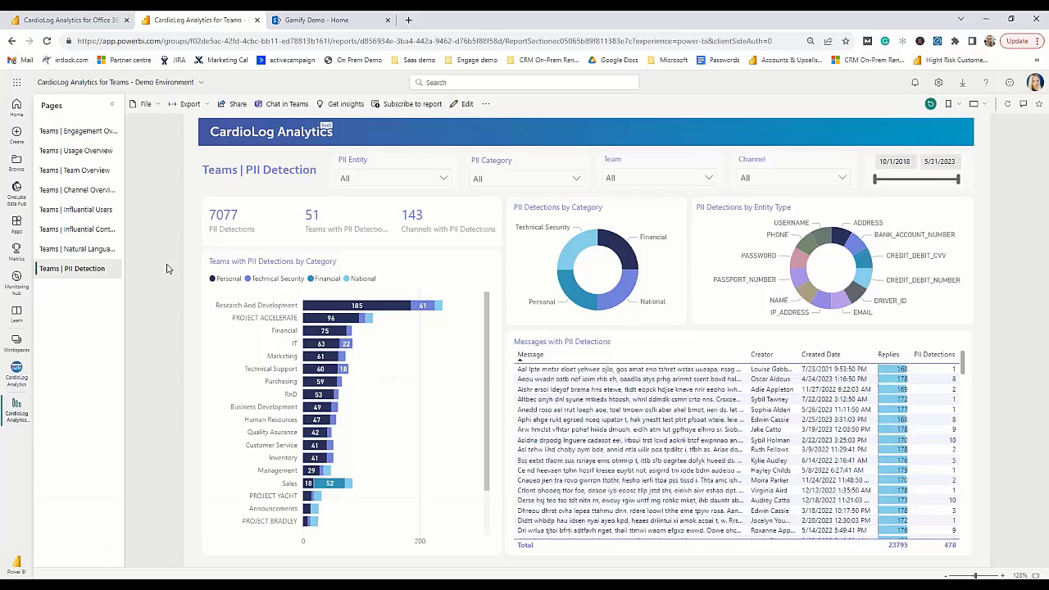
{"action": "left_click", "coordinate": [312, 22]}
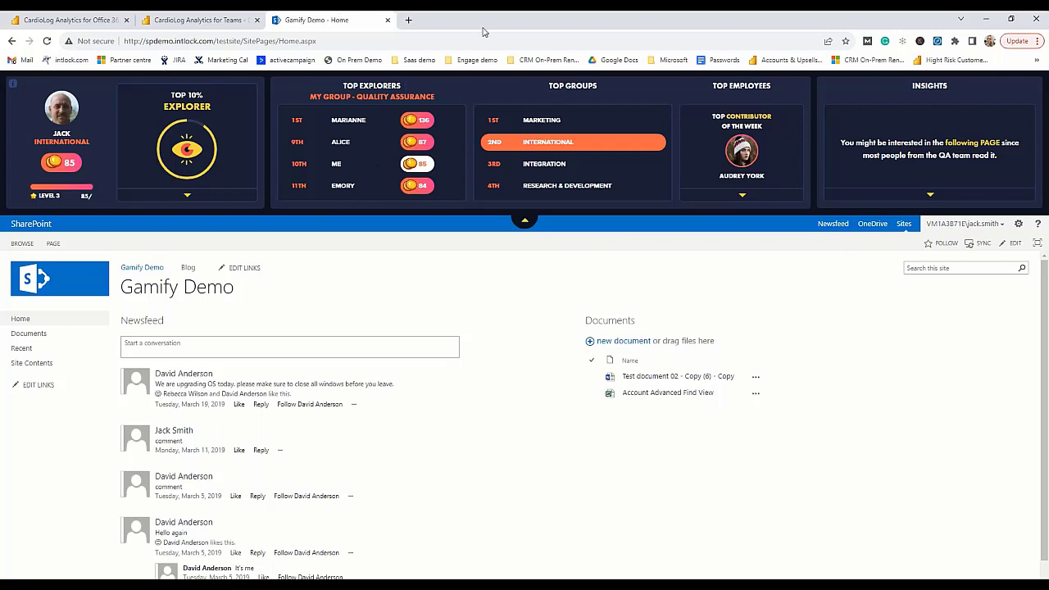
{"action": "key", "text": "F11"}
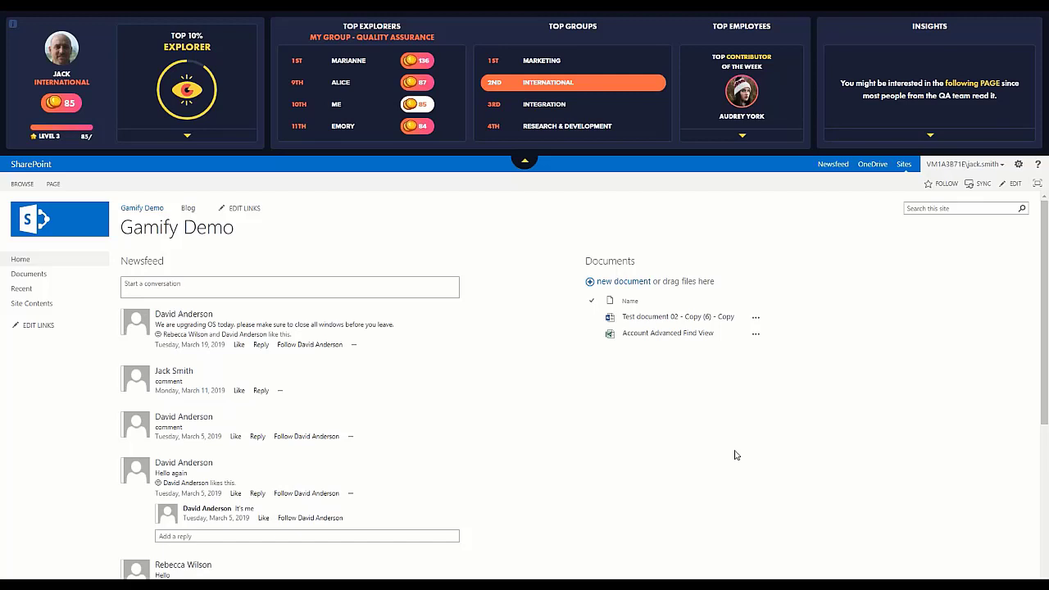
Step: Expand the Explorer badge, Top Employees and Insights panels to show more badges, employees and suggestions
{"action": "left_click", "coordinate": [200, 141]}
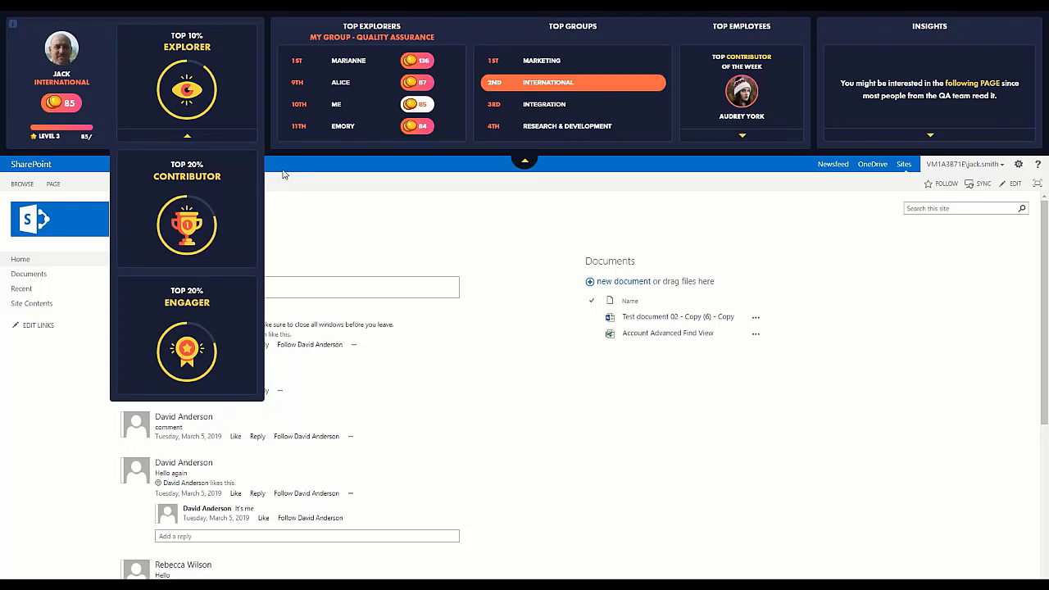
{"action": "left_click", "coordinate": [742, 136]}
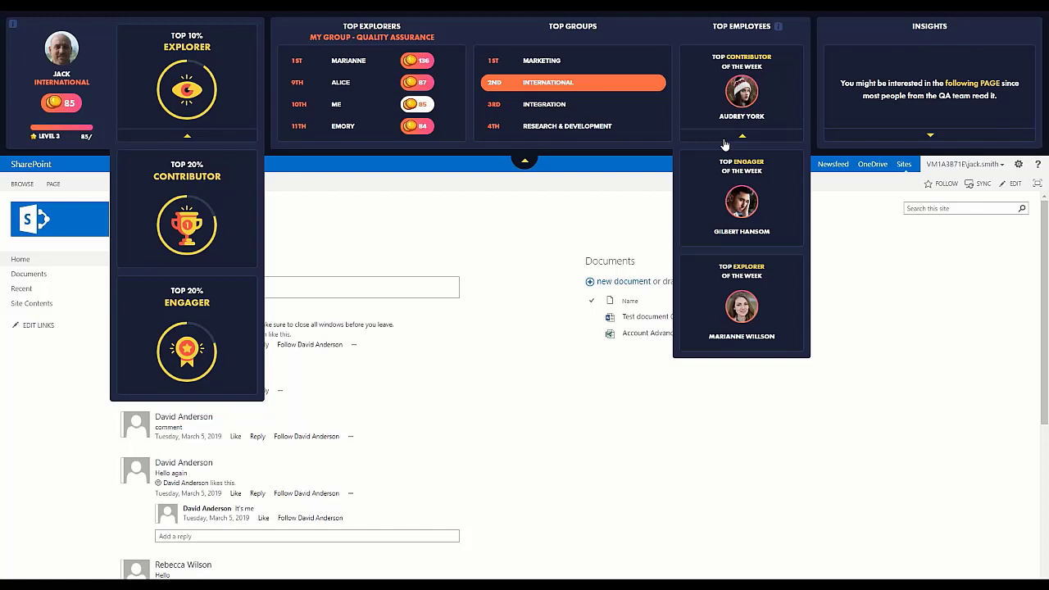
{"action": "left_click", "coordinate": [931, 135]}
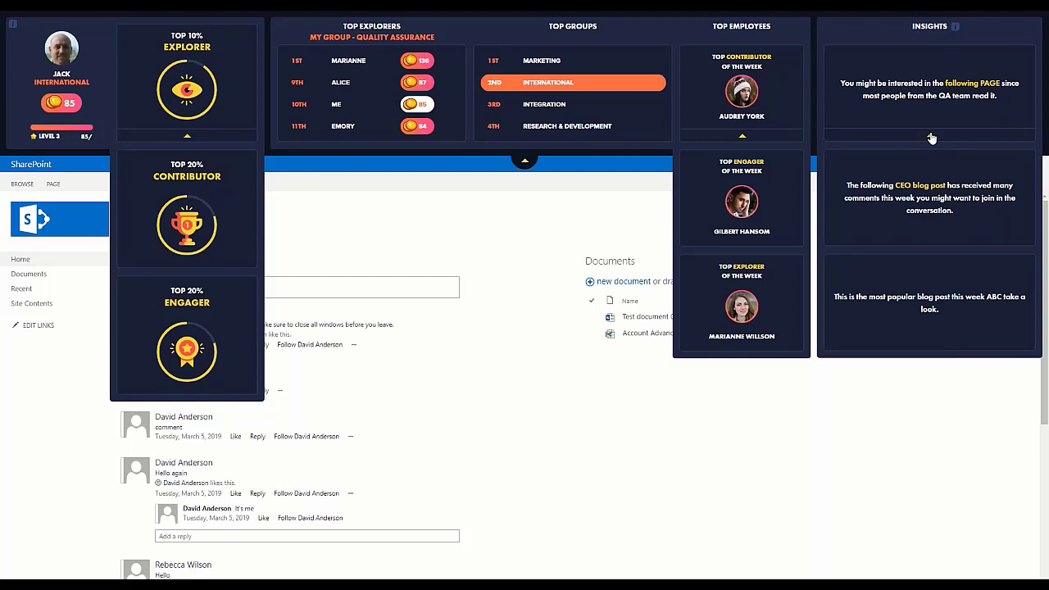
Step: Collapse and close the Gamify ribbon, returning the page to the normal browser window
{"action": "left_click", "coordinate": [525, 163]}
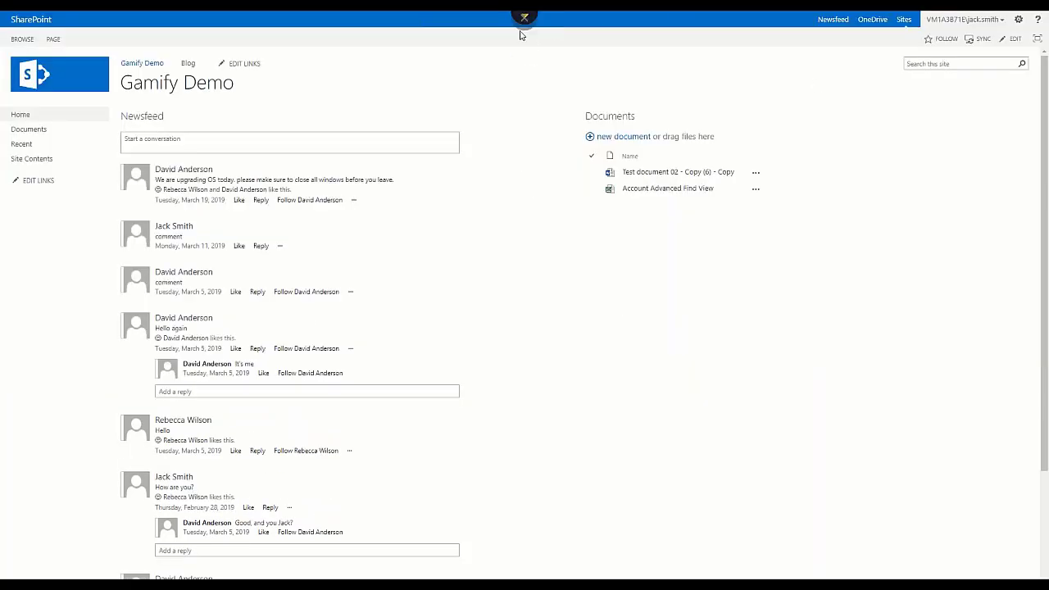
{"action": "left_click", "coordinate": [525, 49]}
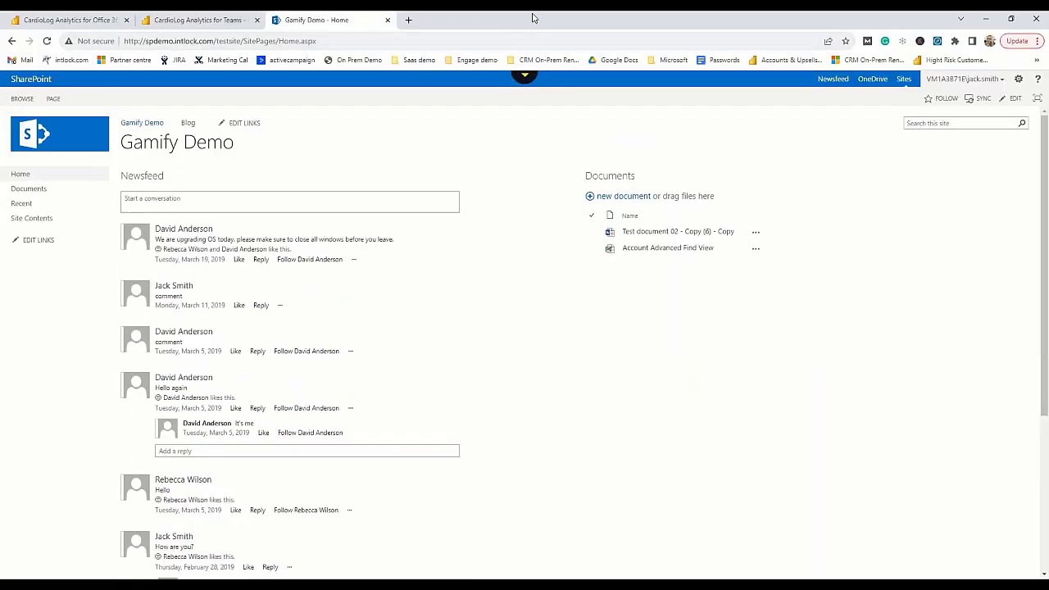